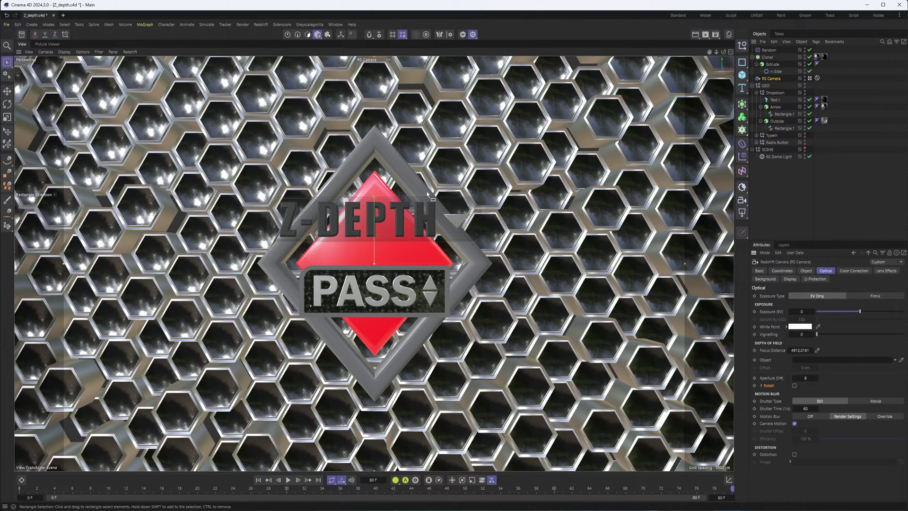
Switch to the Picture Viewer to show the stored depth-of-field render of the Z-DEPTH PASS logo.
click(48, 44)
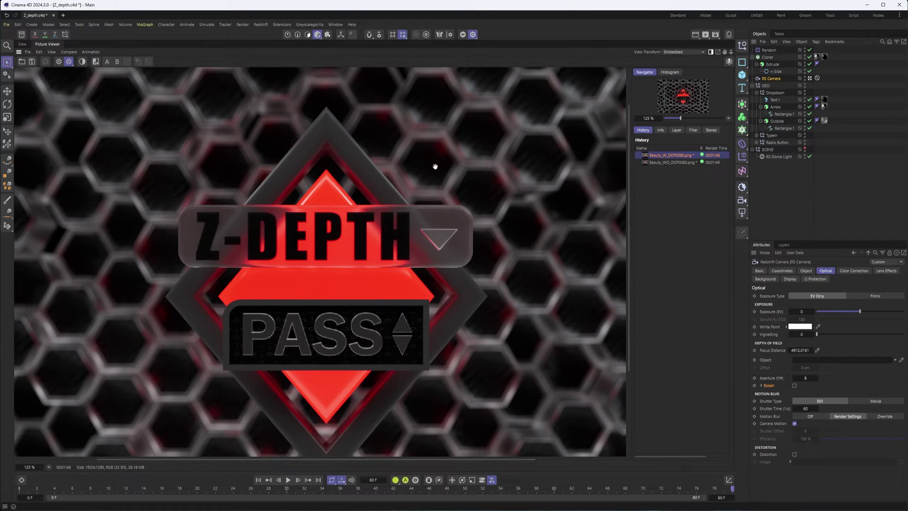
Toggle between the Beauty_W_DOF0080 and Beauty_WO_DOF0080 renders, then return to the perspective view.
click(663, 163)
scroll(437, 209, up, 4)
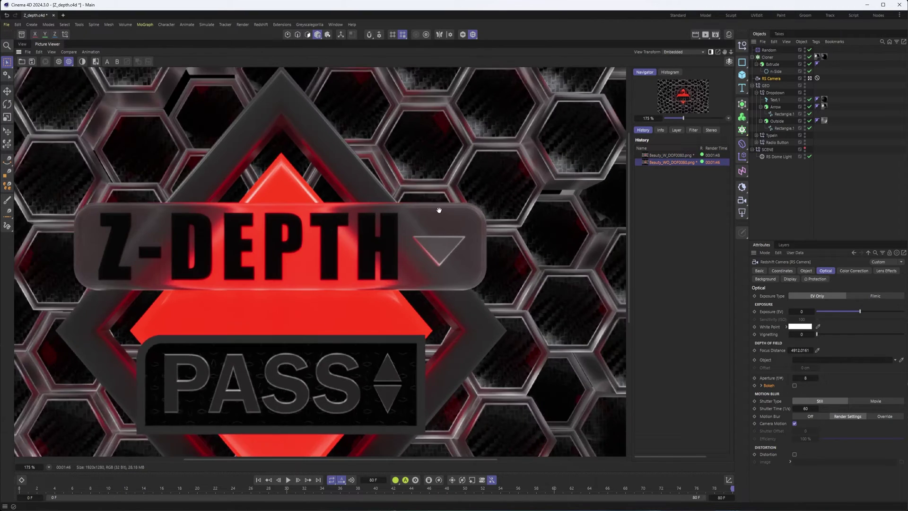
click(667, 155)
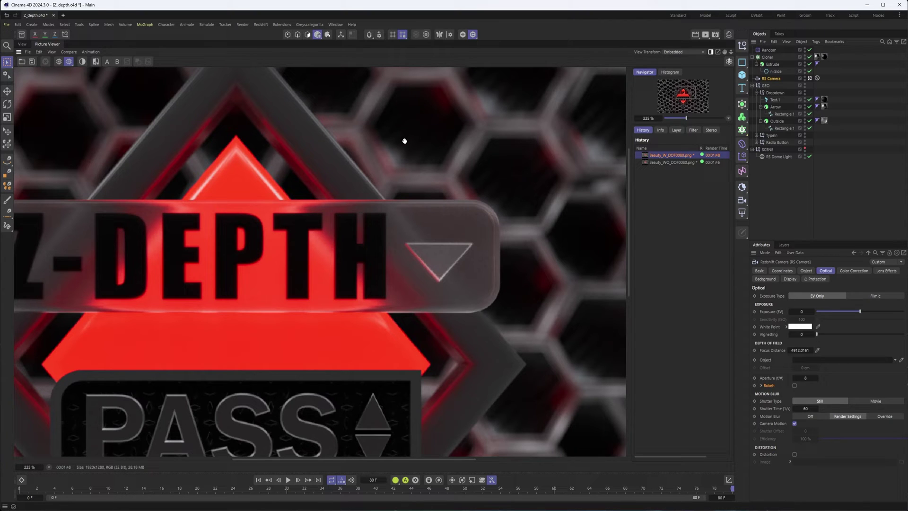
scroll(404, 141, down, 3)
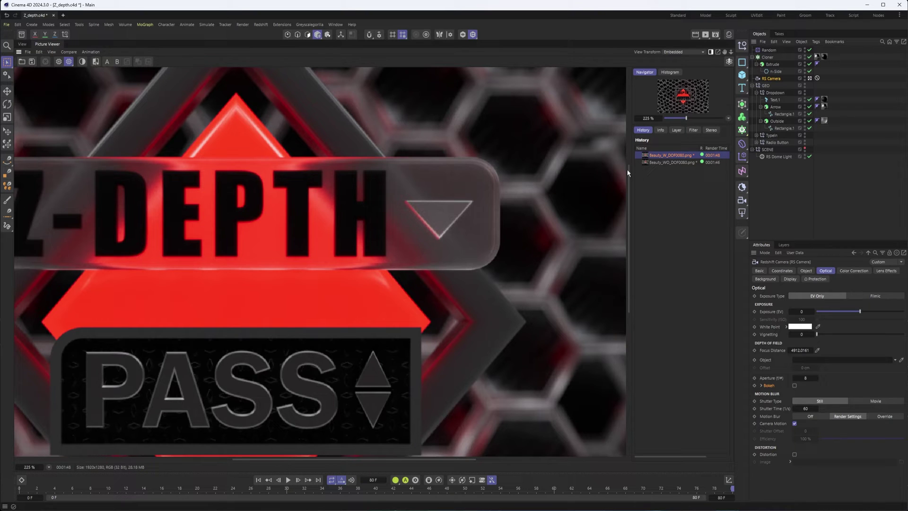
click(676, 163)
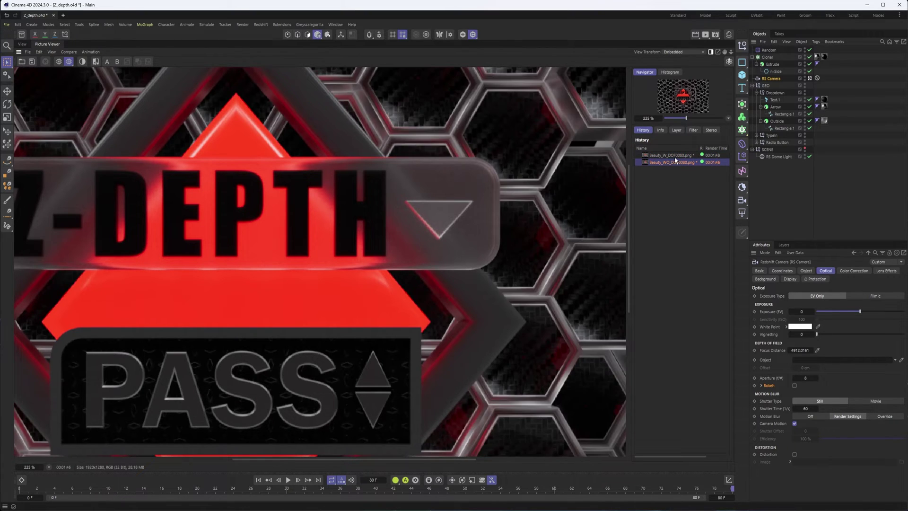
click(675, 155)
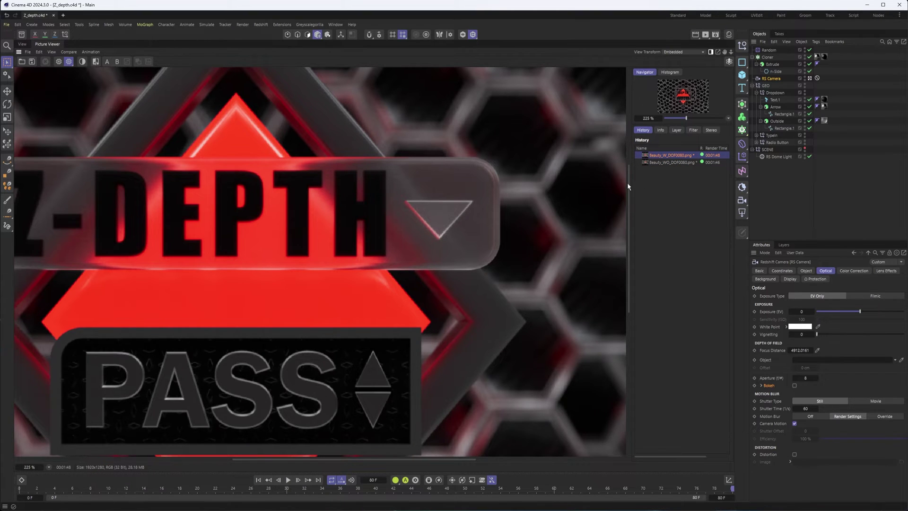
scroll(483, 182, down, 1)
scroll(483, 181, down, 1)
scroll(483, 181, down, 1)
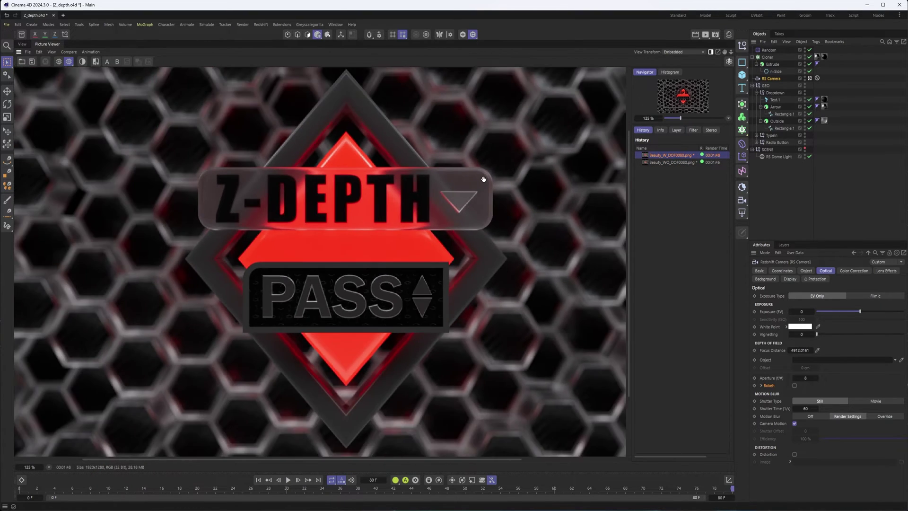
click(22, 44)
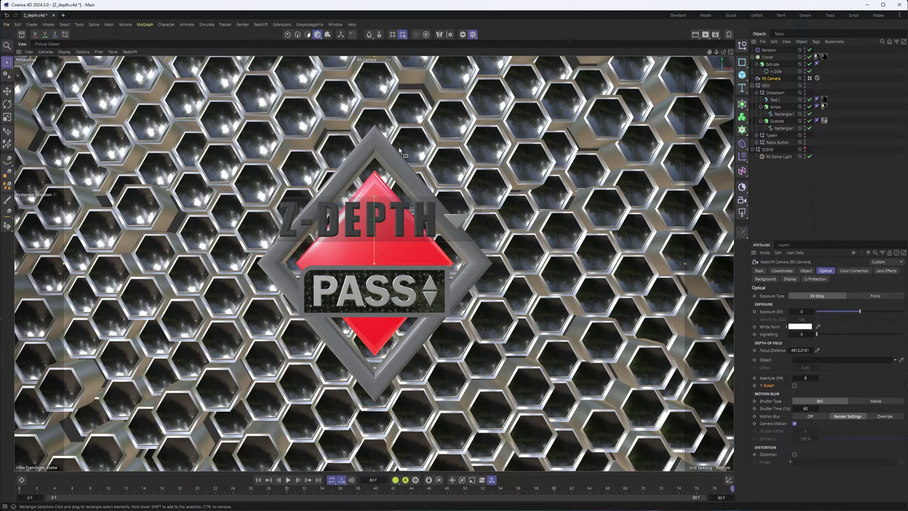
Start the Redshift IPR live preview in the viewport.
click(130, 52)
click(136, 66)
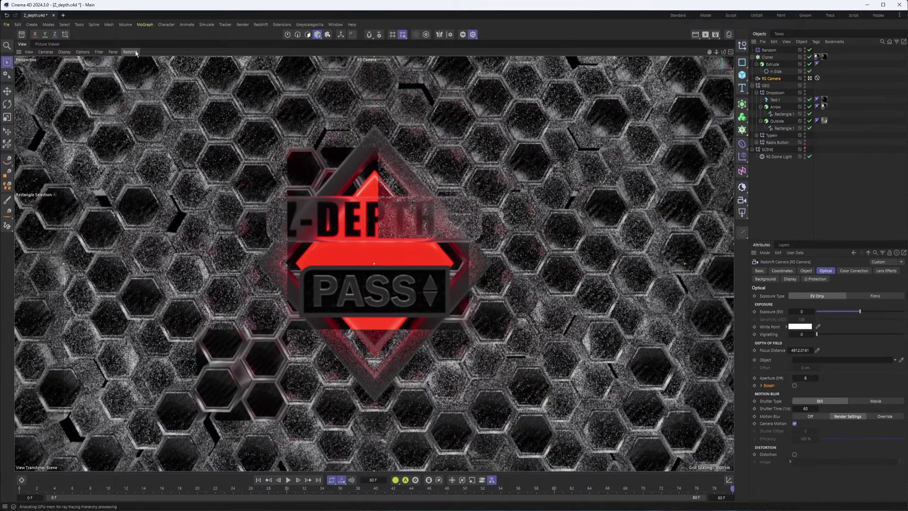
click(135, 53)
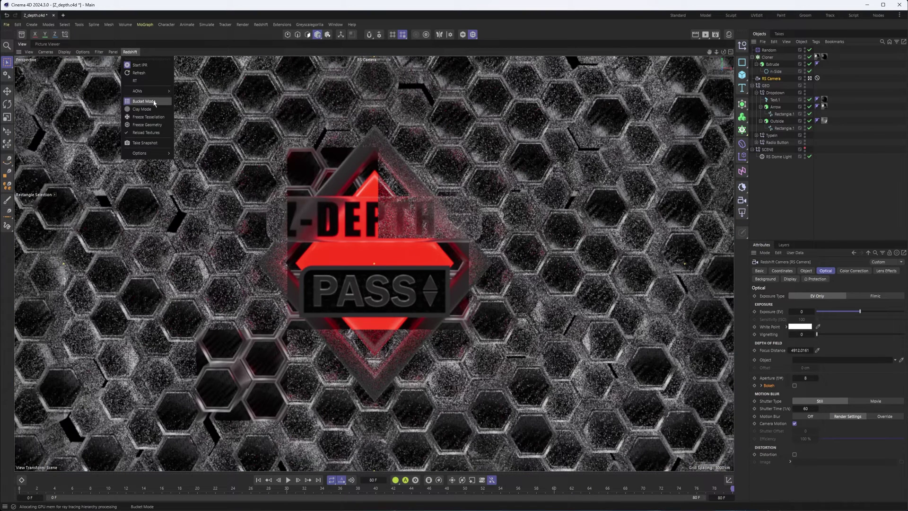
mouse_move(156, 91)
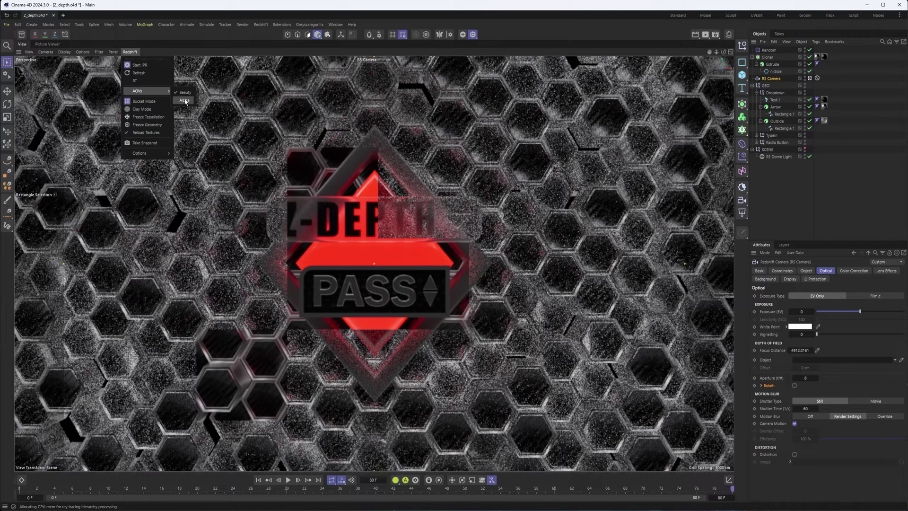
key(ctrl+r)
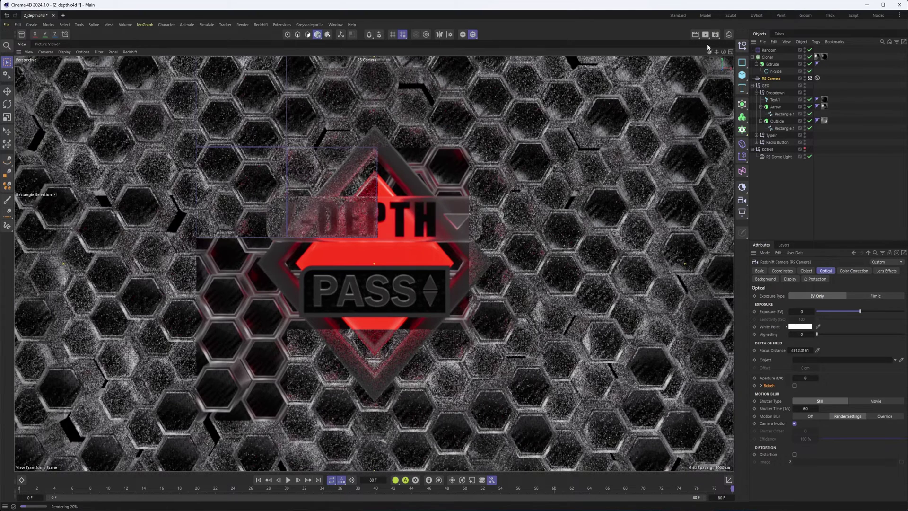
Add a Depth AOV in the RS AOV Manager and move the window away from the logo.
click(727, 35)
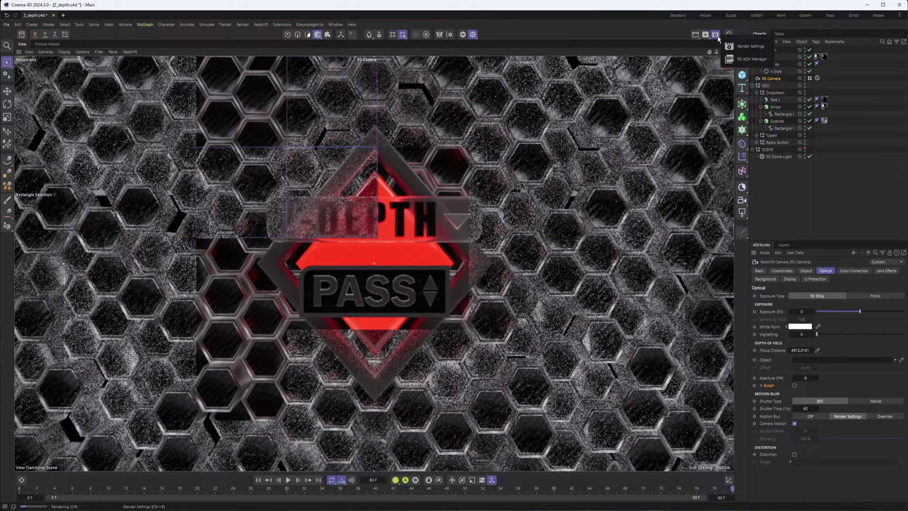
click(736, 61)
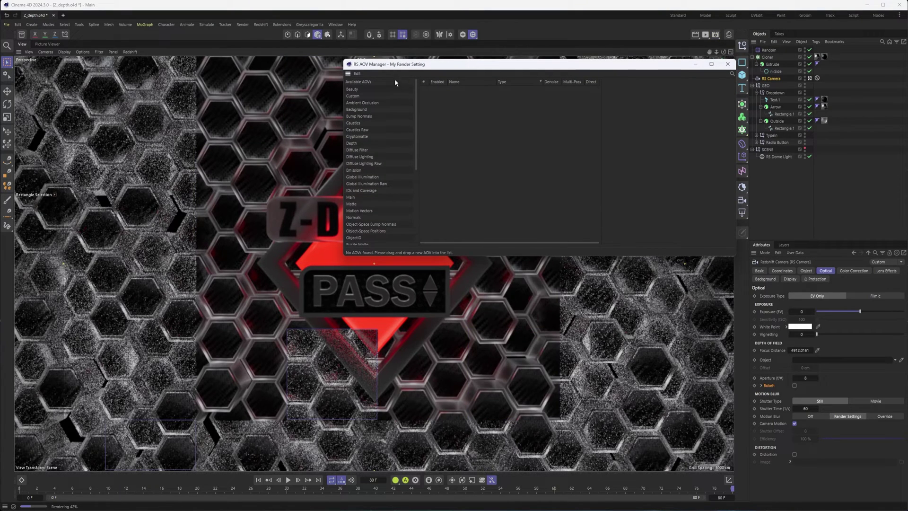
drag(357, 146, 469, 134)
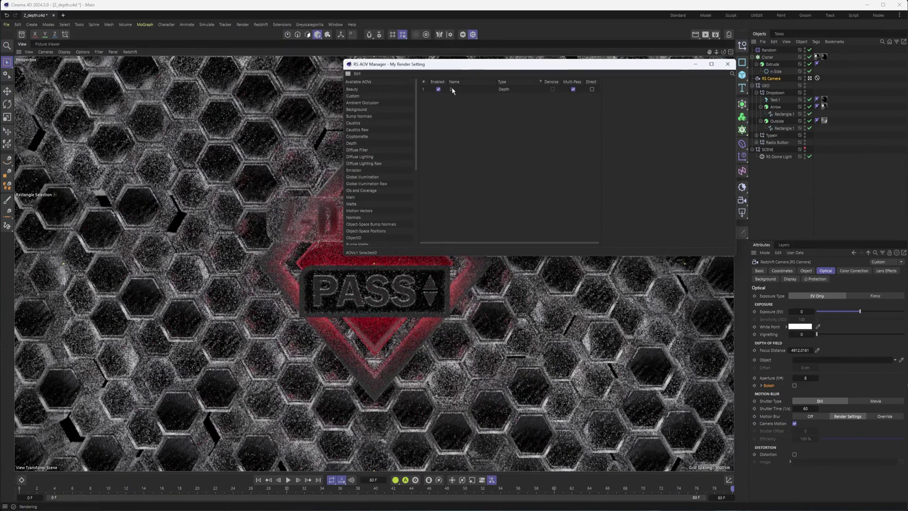
click(452, 88)
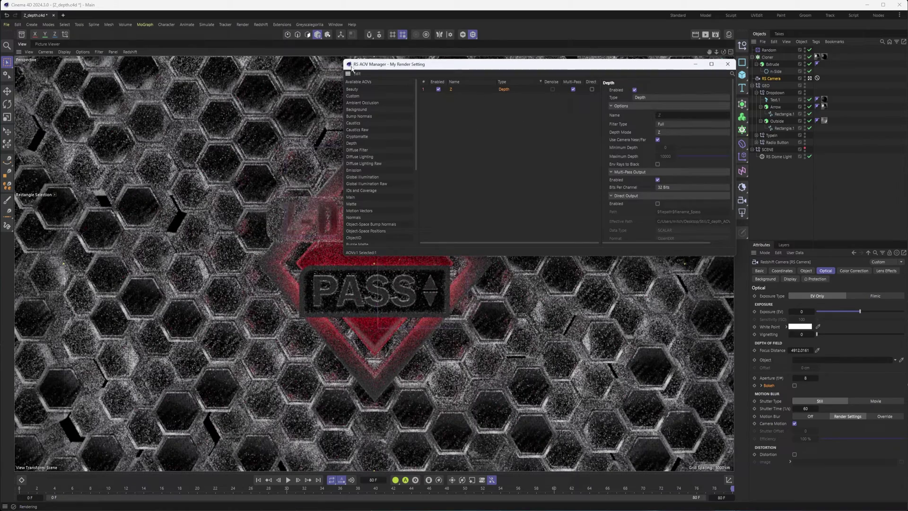
drag(344, 67, 416, 68)
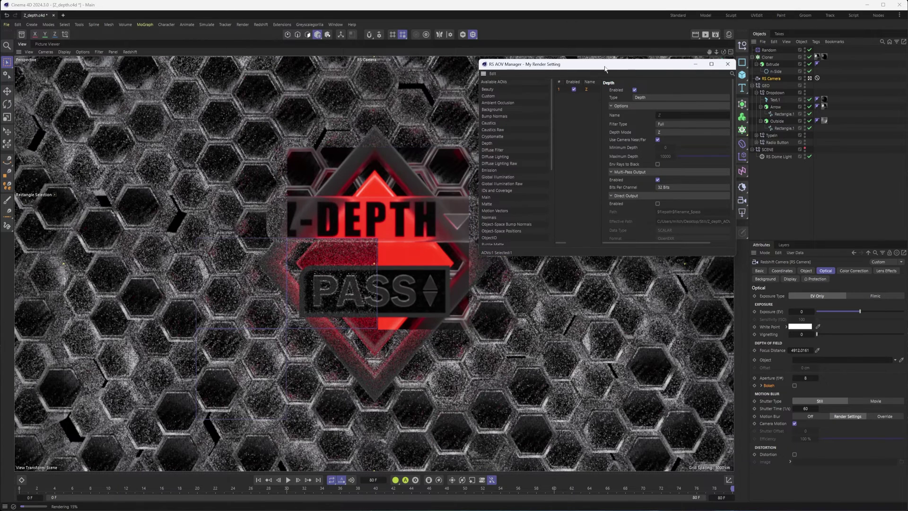
drag(539, 68, 604, 285)
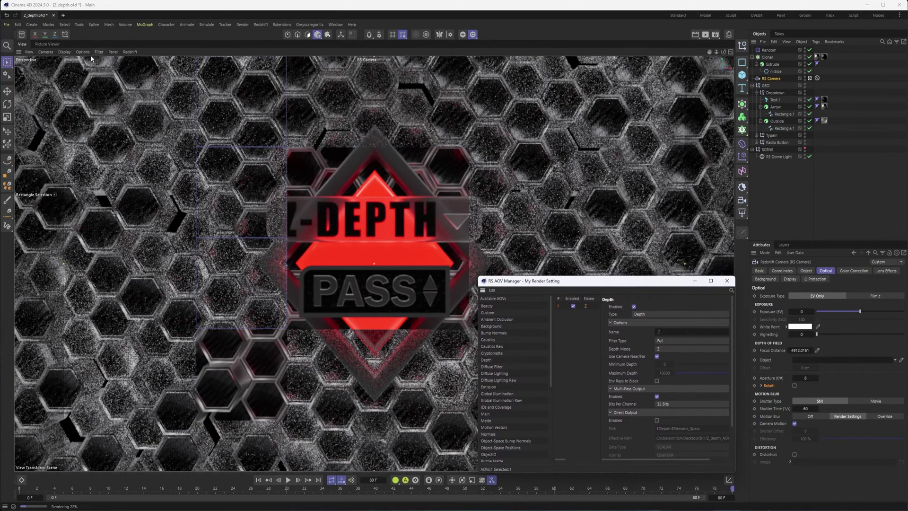
click(130, 51)
Show the Depth AOV in the live preview and confirm RenderView's AOV list includes Depth.
mouse_move(141, 91)
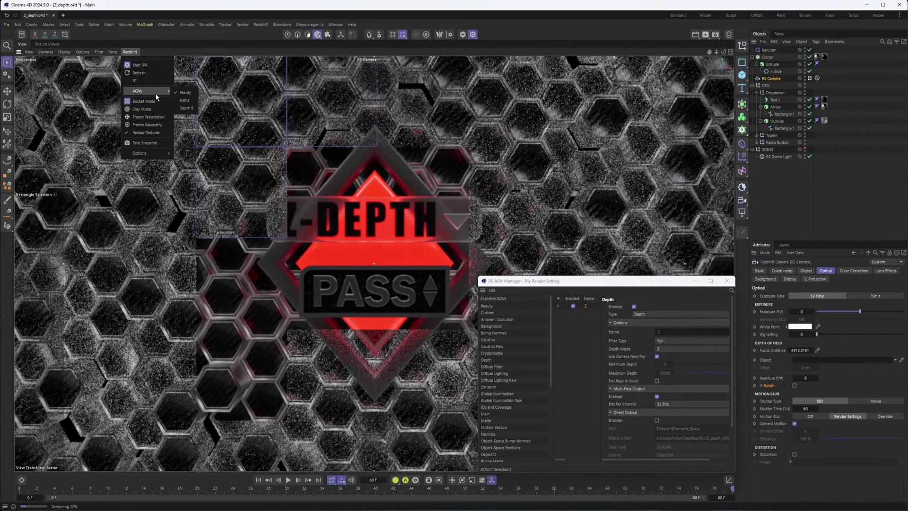
click(191, 111)
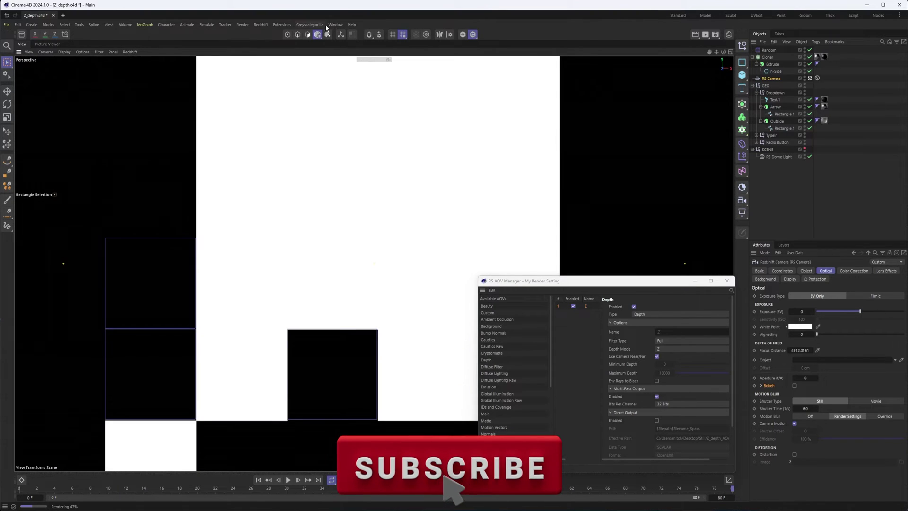
click(705, 34)
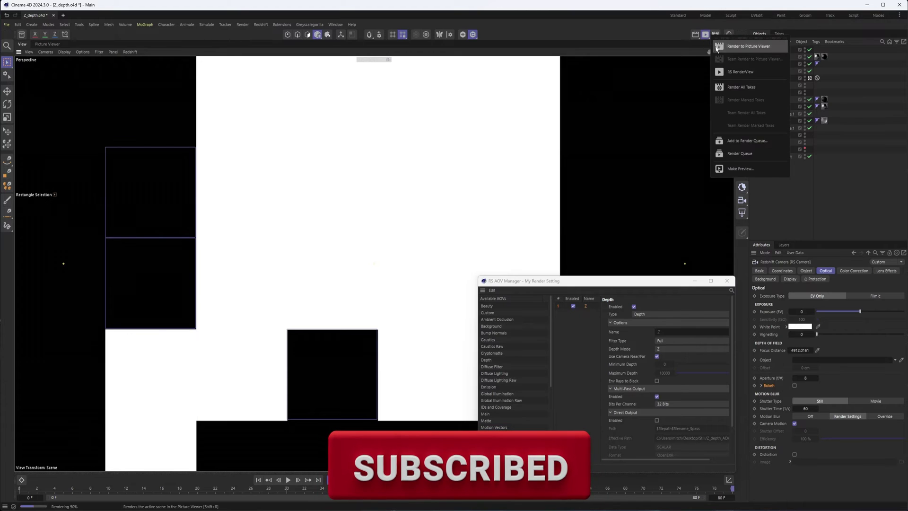
click(729, 72)
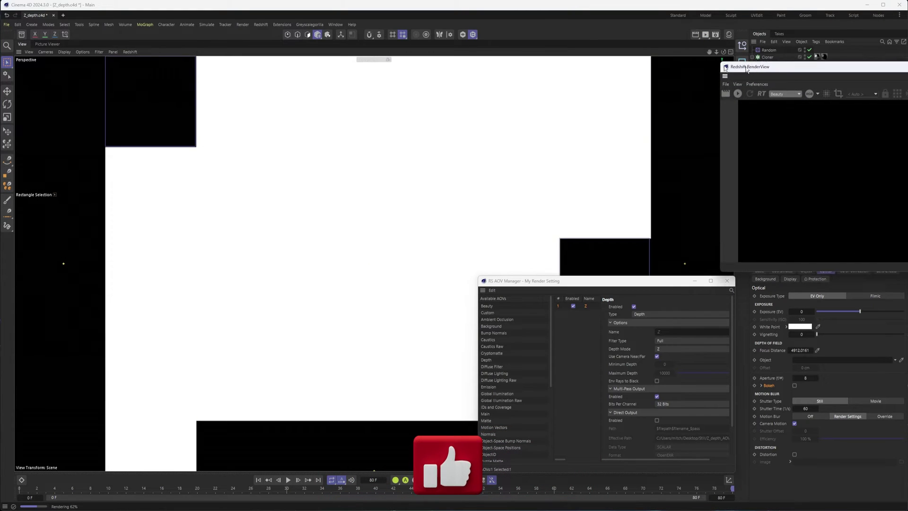
drag(746, 69, 415, 78)
click(453, 103)
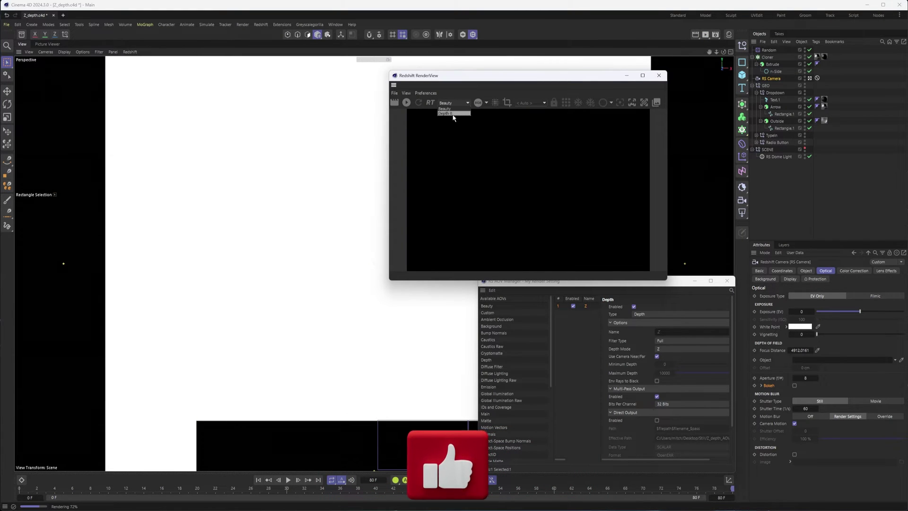
click(659, 76)
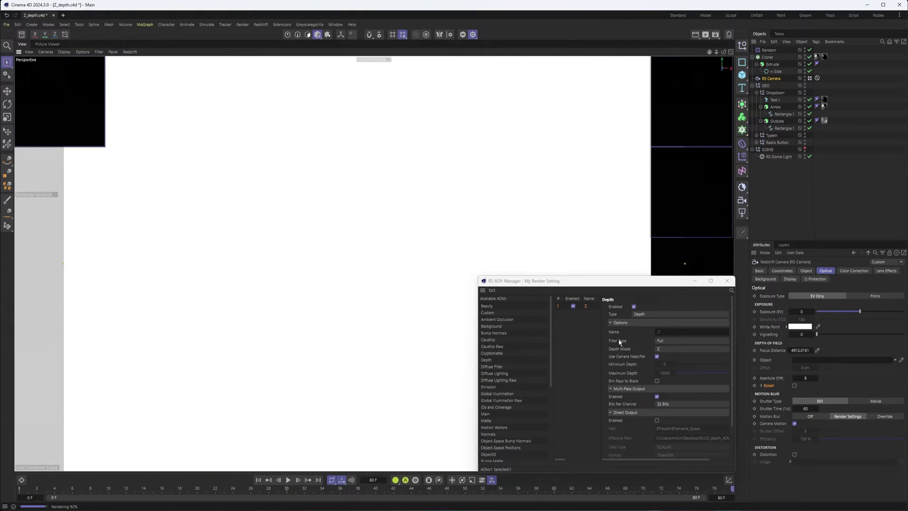
click(679, 341)
Set the Depth AOV's Depth Mode to Z Normalized, keeping the filter type at Full.
click(625, 355)
click(666, 349)
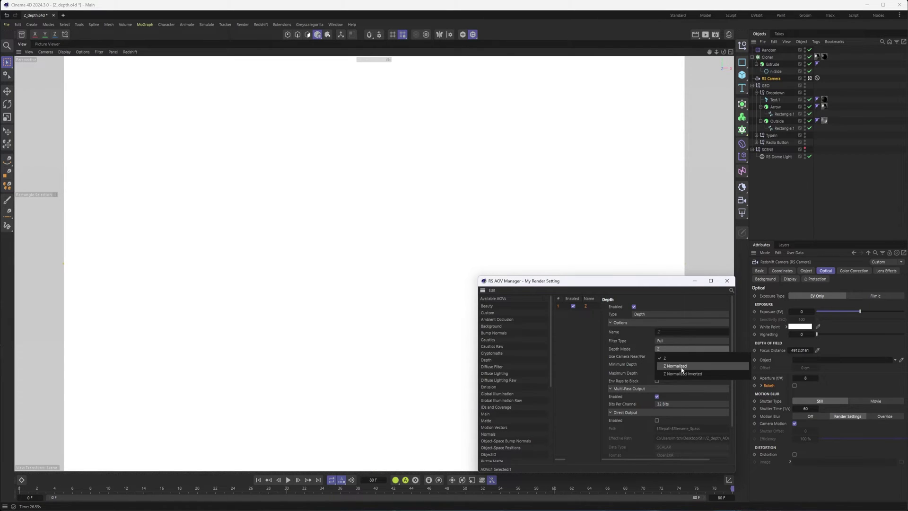
click(678, 366)
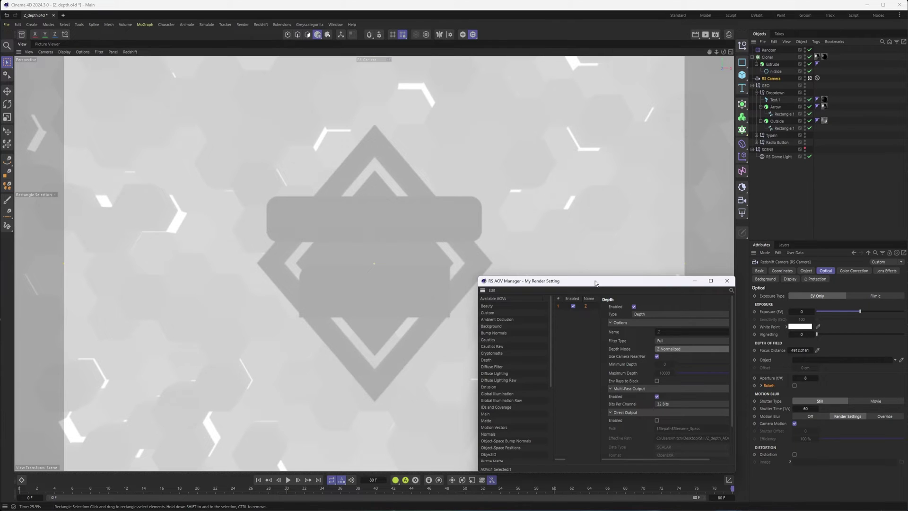
click(664, 349)
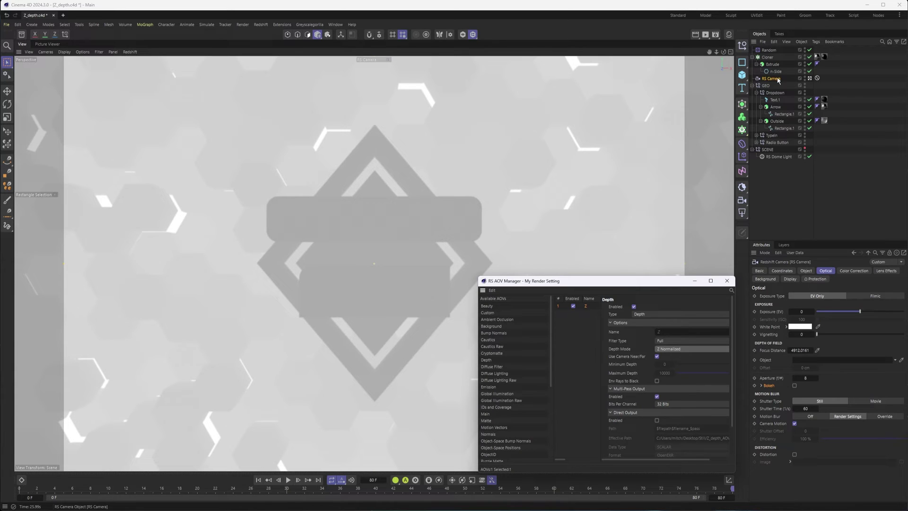
In four-view layout, enable the RS Camera's near clip plane at 2950 cm.
click(811, 271)
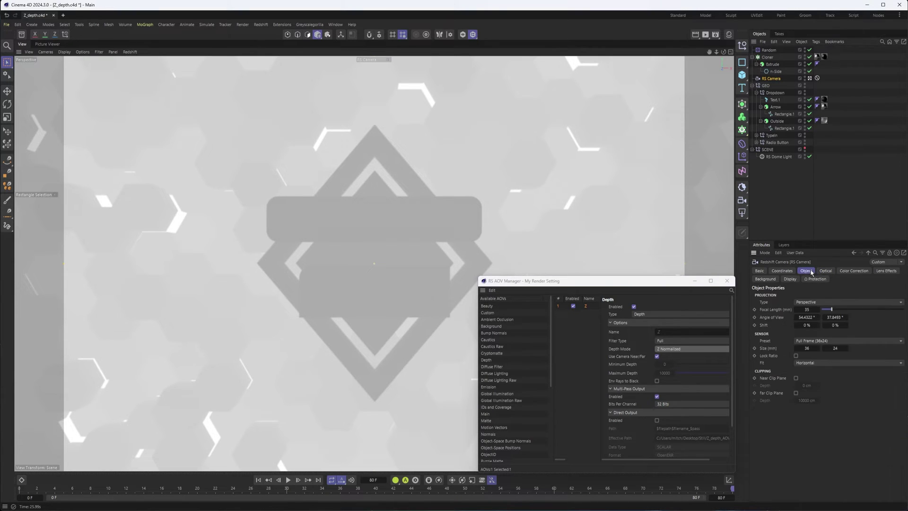
click(730, 52)
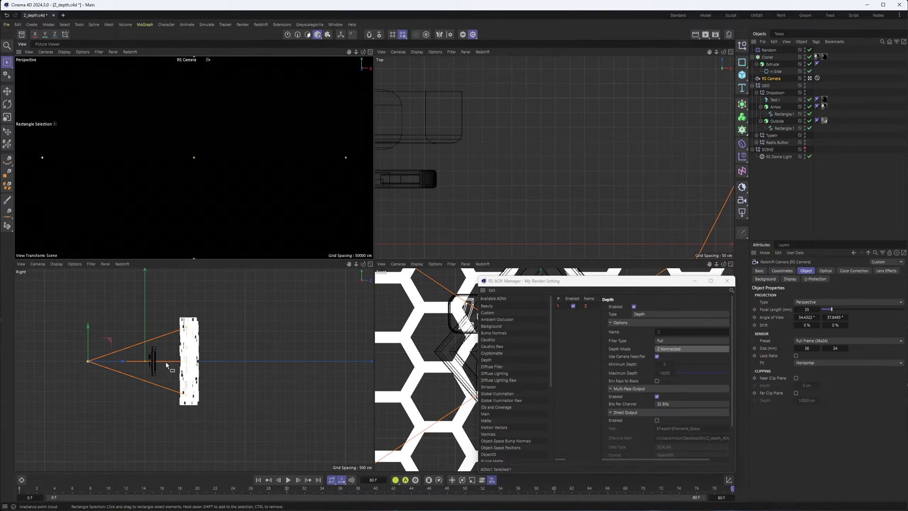
alt+middle_drag(162, 356, 271, 365)
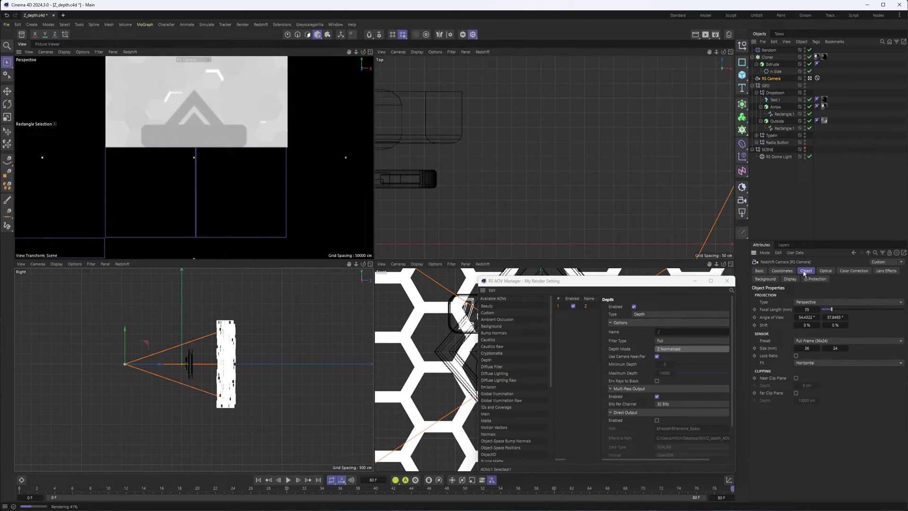
click(796, 377)
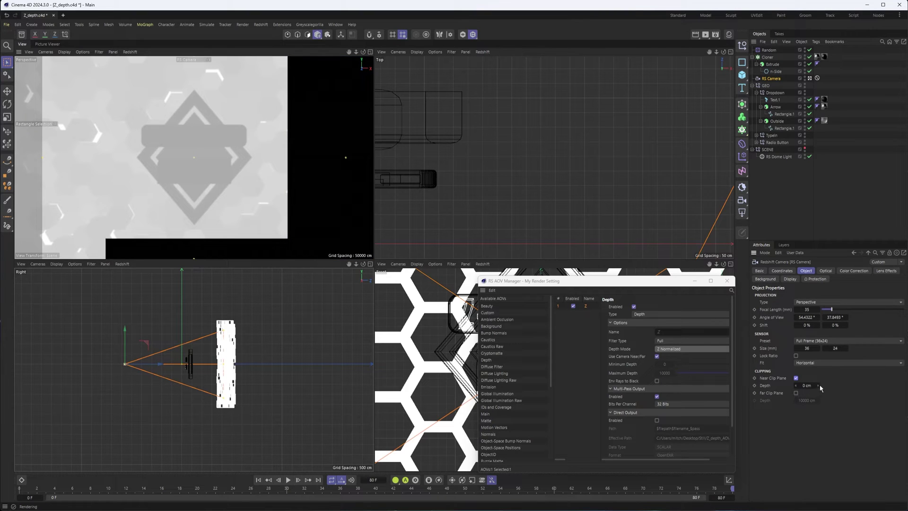
mouse_move(818, 388)
mouse_down()
mouse_move(832, 386)
mouse_move(819, 388)
mouse_up()
drag(819, 389, 847, 387)
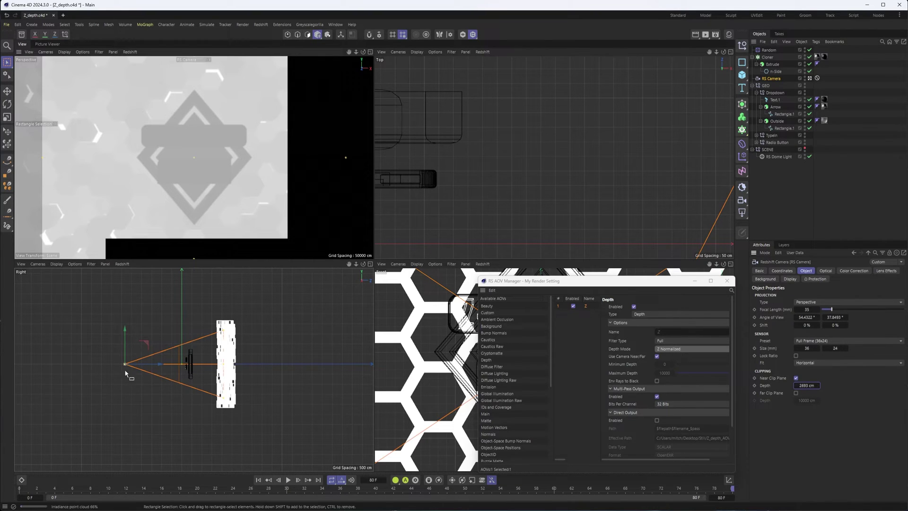
scroll(174, 340, up, 5)
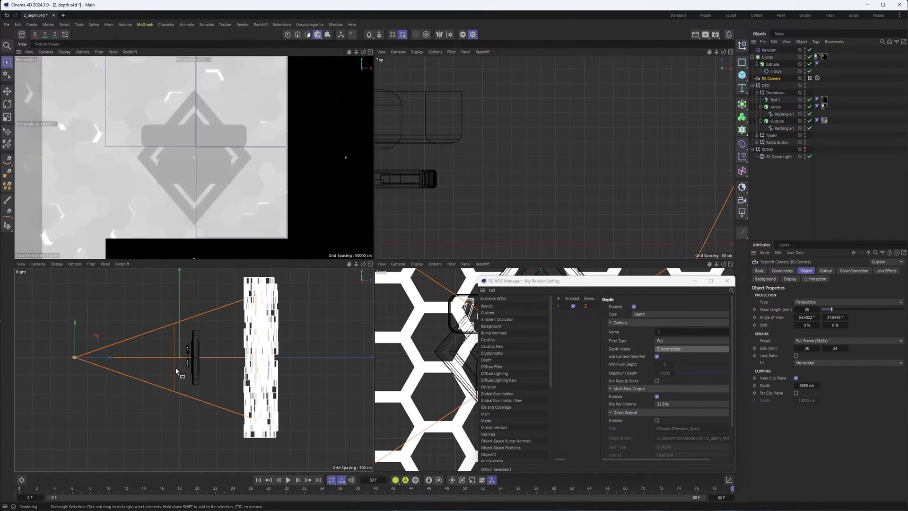
click(818, 387)
drag(818, 385, 827, 389)
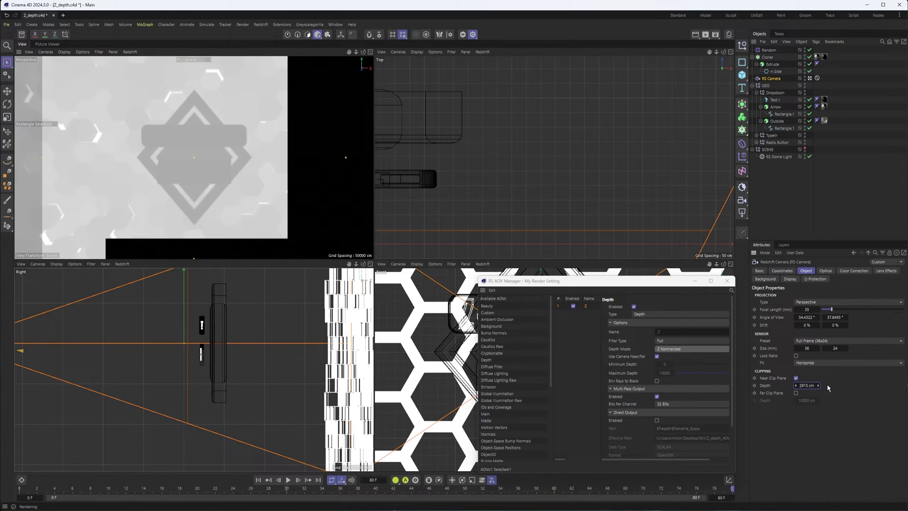
drag(827, 388, 830, 388)
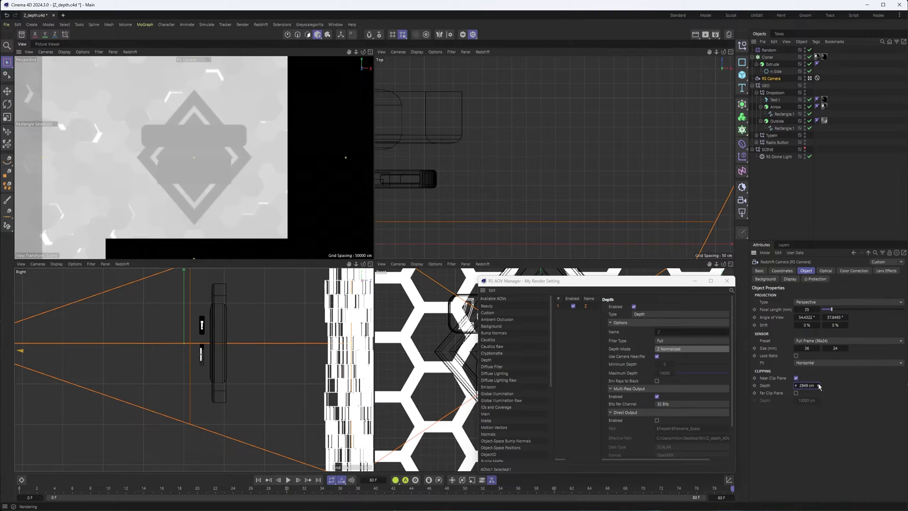
click(818, 386)
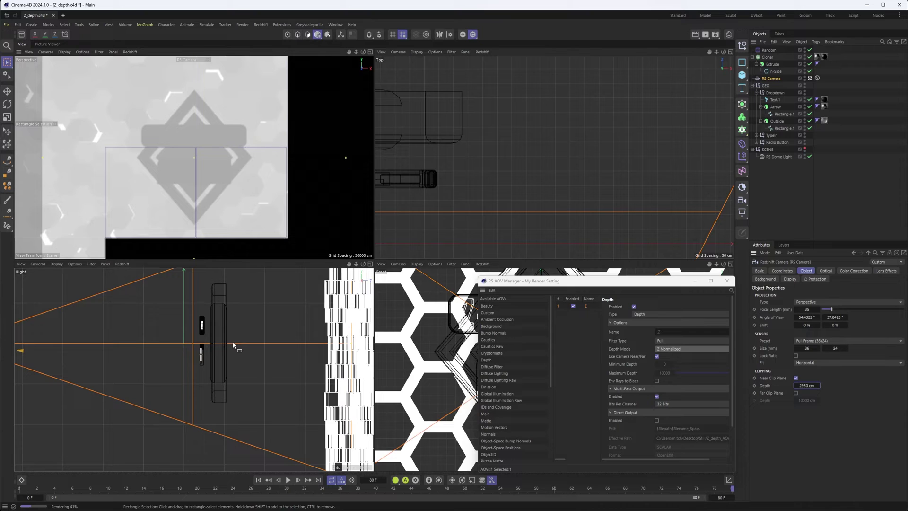
scroll(239, 357, down, 4)
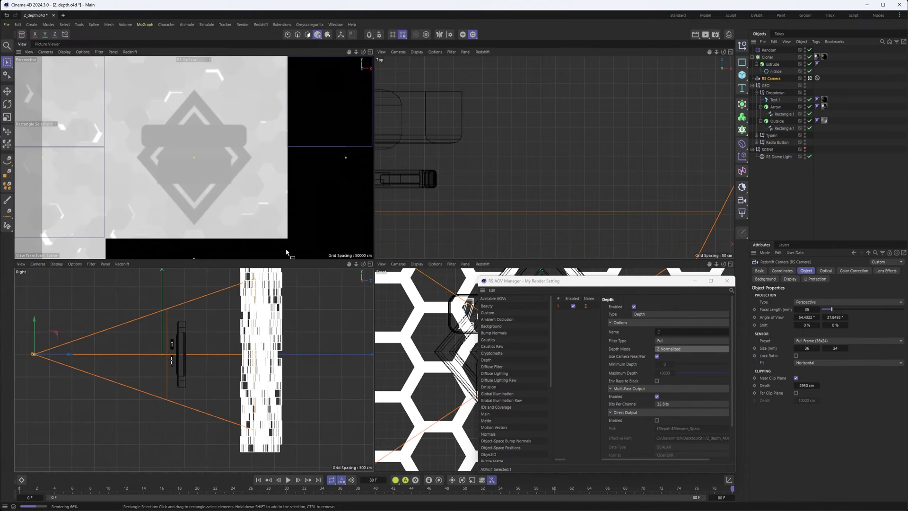
Enable the far clip plane at 5643 cm and maximize the Perspective view.
click(796, 392)
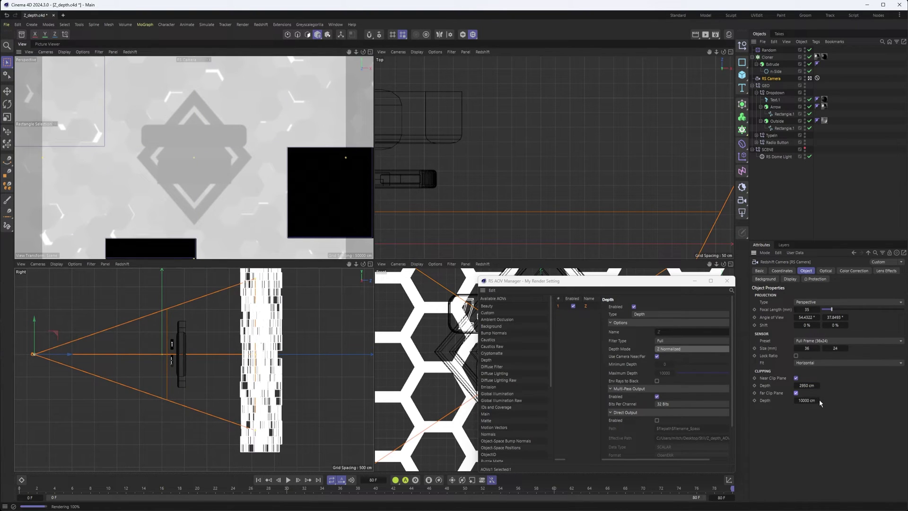
scroll(196, 362, down, 3)
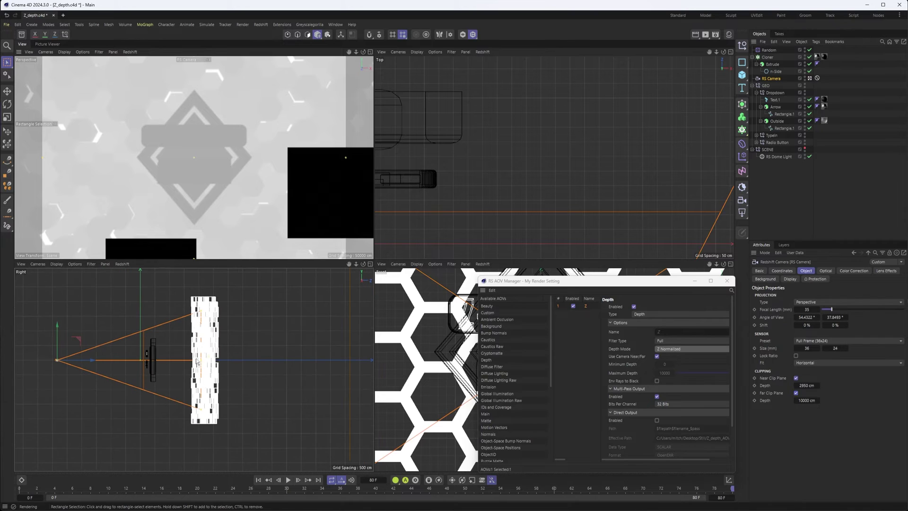
scroll(274, 364, down, 3)
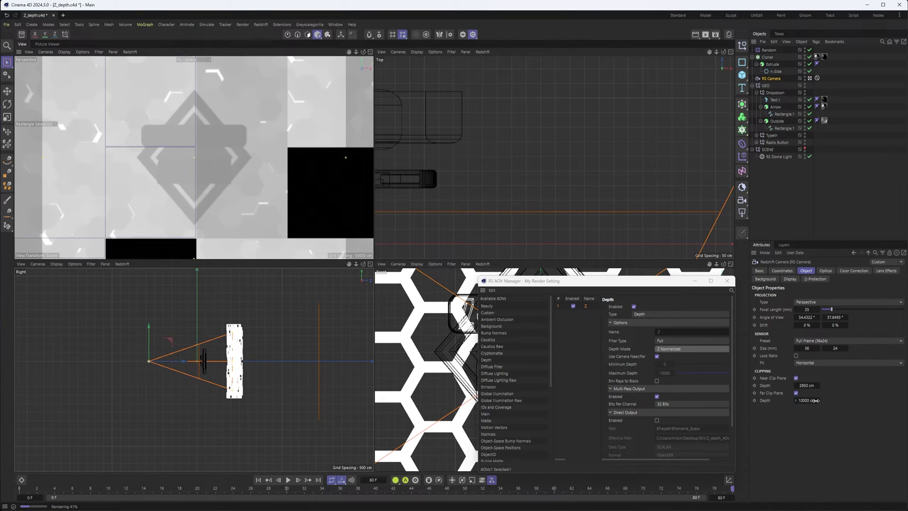
drag(817, 401, 807, 400)
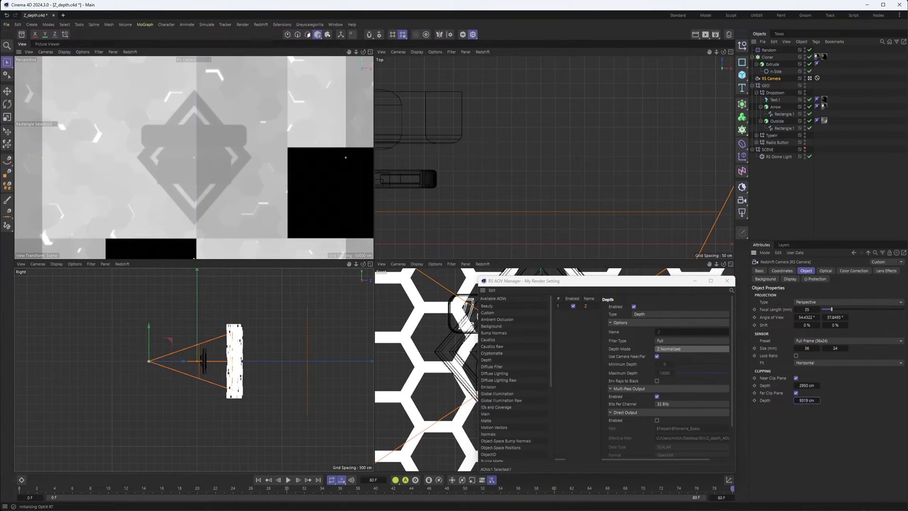
click(817, 400)
mouse_move(817, 400)
mouse_down()
mouse_move(808, 401)
mouse_move(821, 404)
mouse_up()
drag(815, 403, 817, 399)
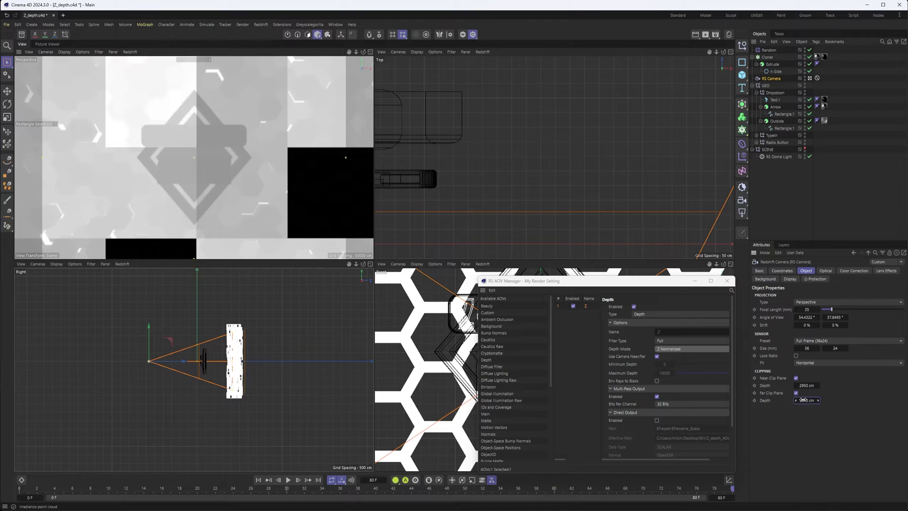
scroll(231, 364, up, 5)
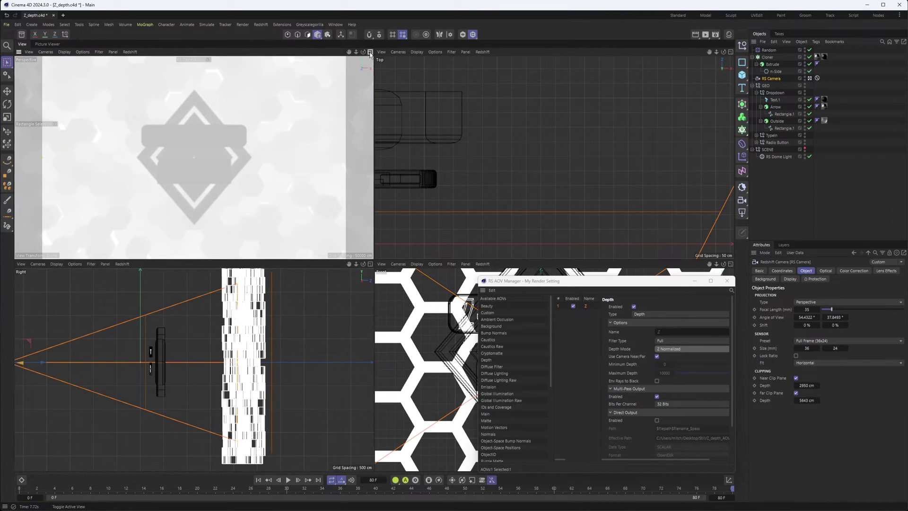
key(F1)
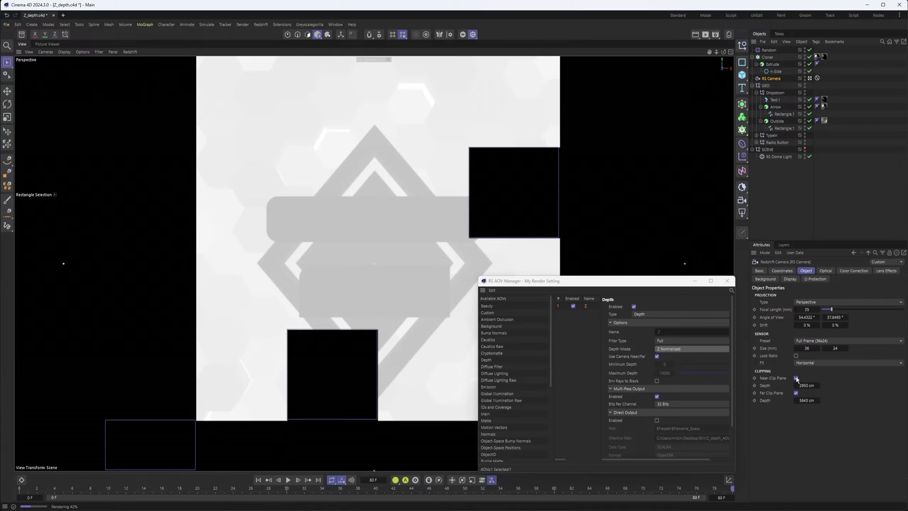
click(796, 378)
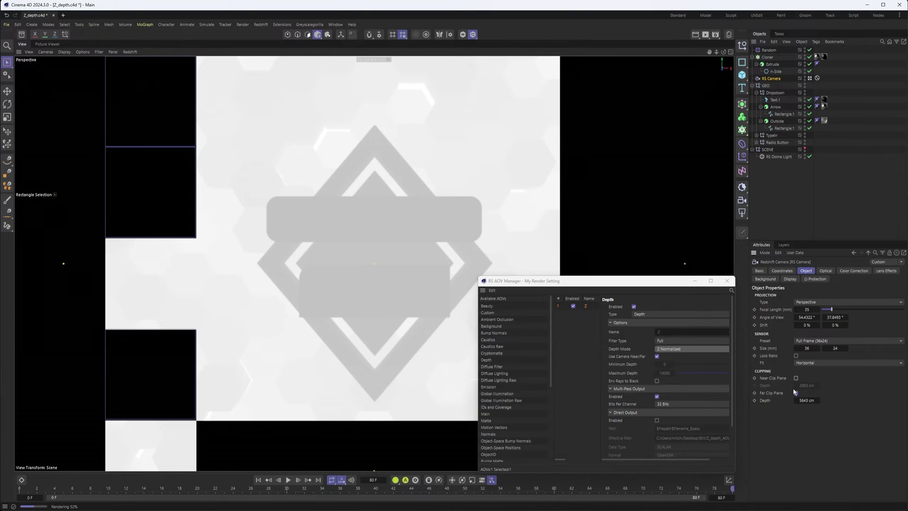
click(795, 393)
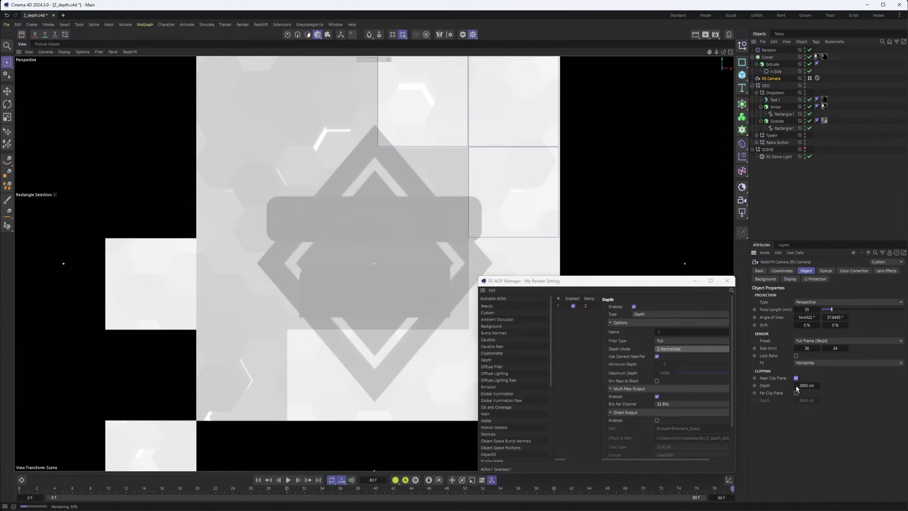
click(796, 392)
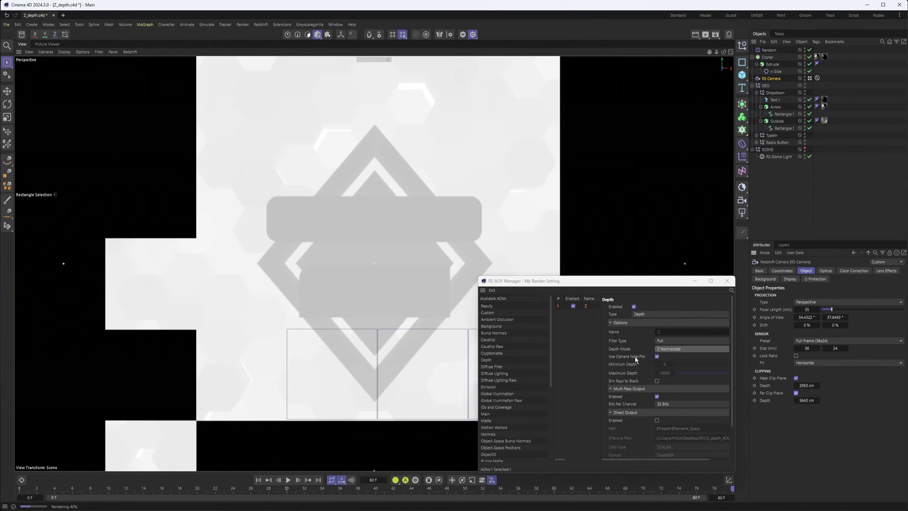
Turn off Use Camera Near/Far and paste 2950 as Minimum Depth and 5643 as Maximum Depth.
click(657, 357)
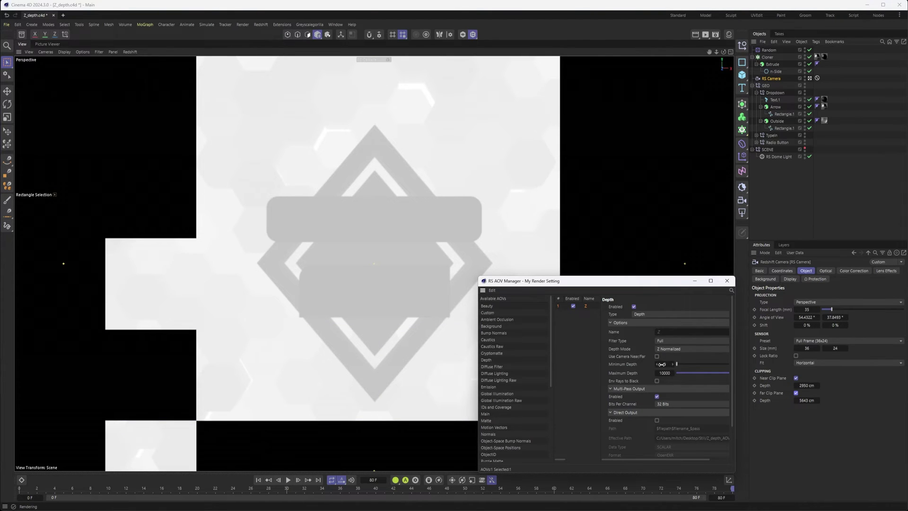
click(807, 385)
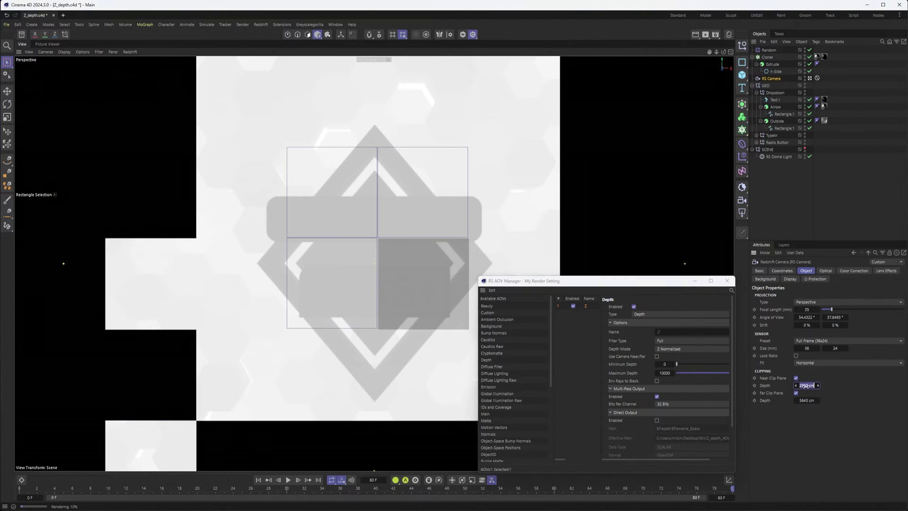
click(664, 364)
right_click(665, 364)
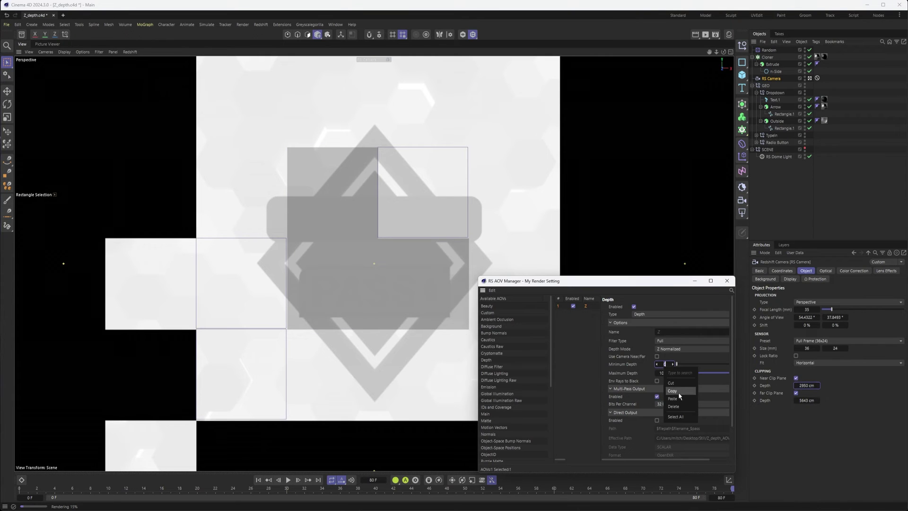
click(681, 400)
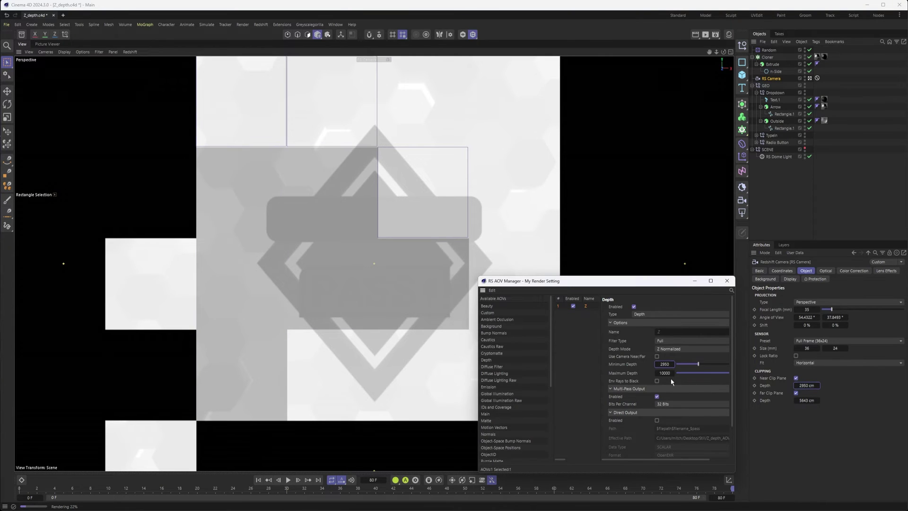
click(806, 400)
right_click(806, 401)
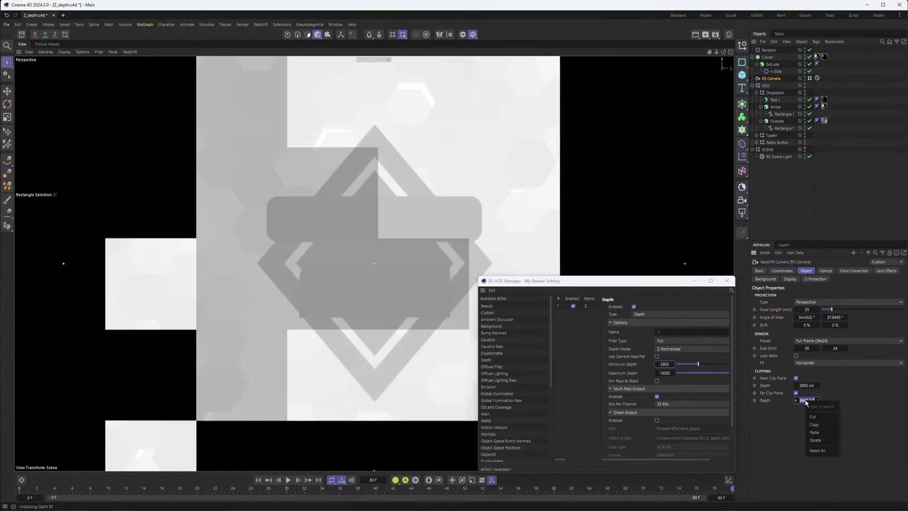
click(814, 424)
click(661, 373)
right_click(660, 373)
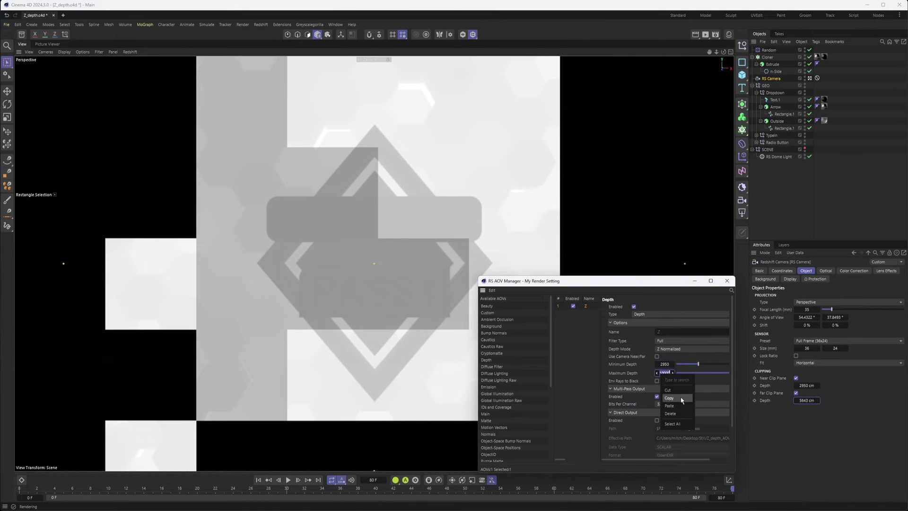
click(679, 405)
key(Return)
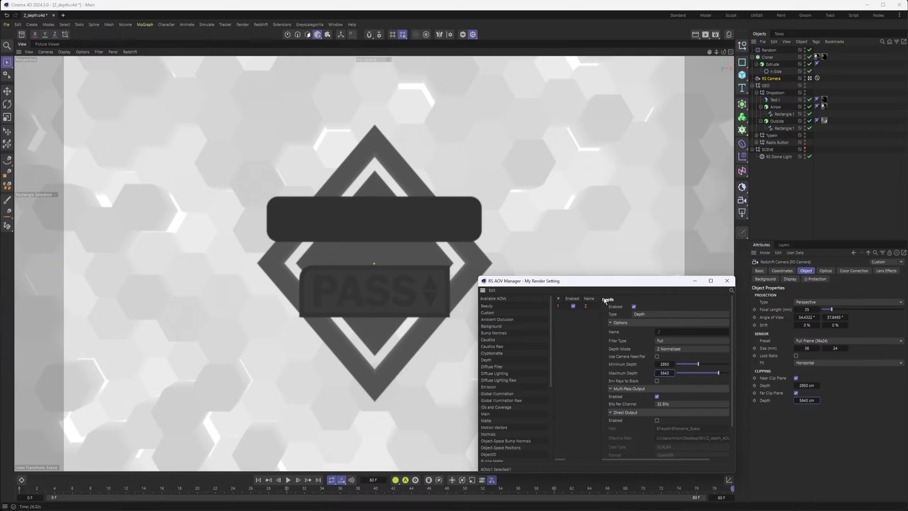
Uncheck Env Rays to Black on the Depth AOV and close the AOV Manager.
drag(596, 280, 588, 262)
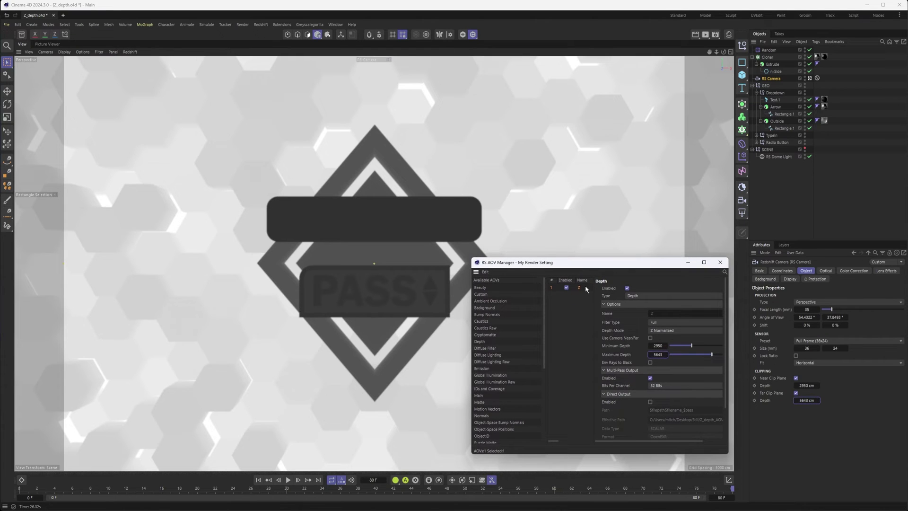
click(650, 362)
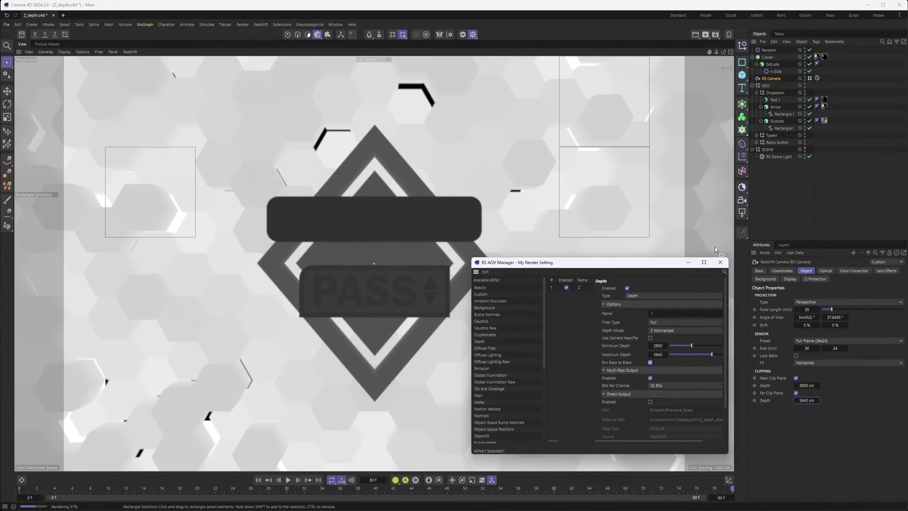
click(650, 362)
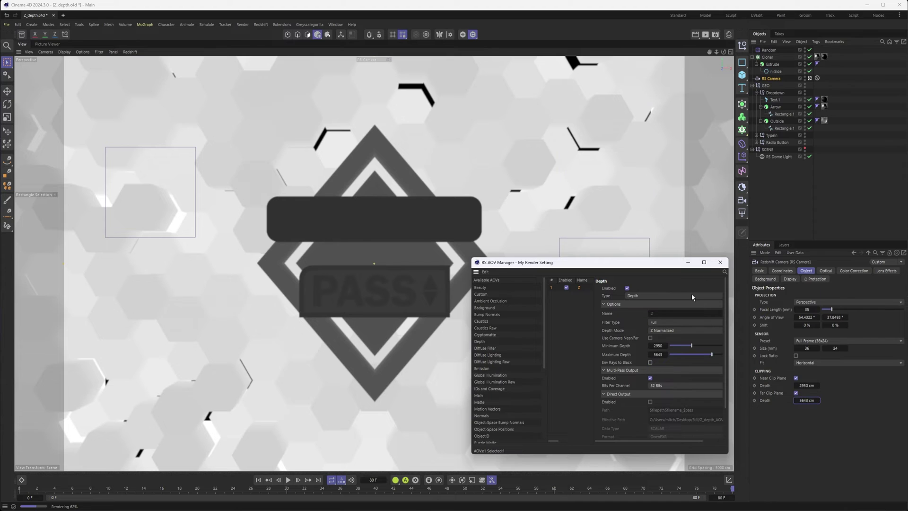
click(719, 263)
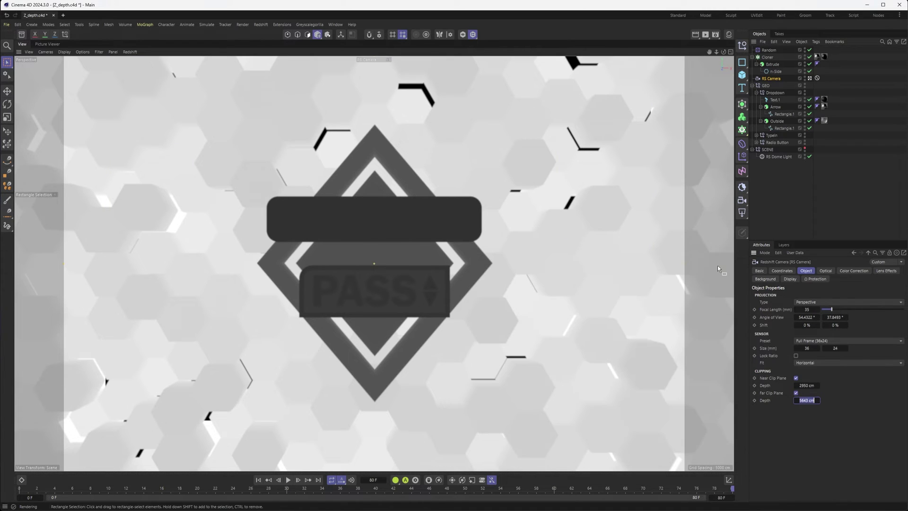
Check the multi-pass AOV_ file path on the render settings' Save page, leaving it unchanged.
click(715, 34)
drag(737, 30, 492, 70)
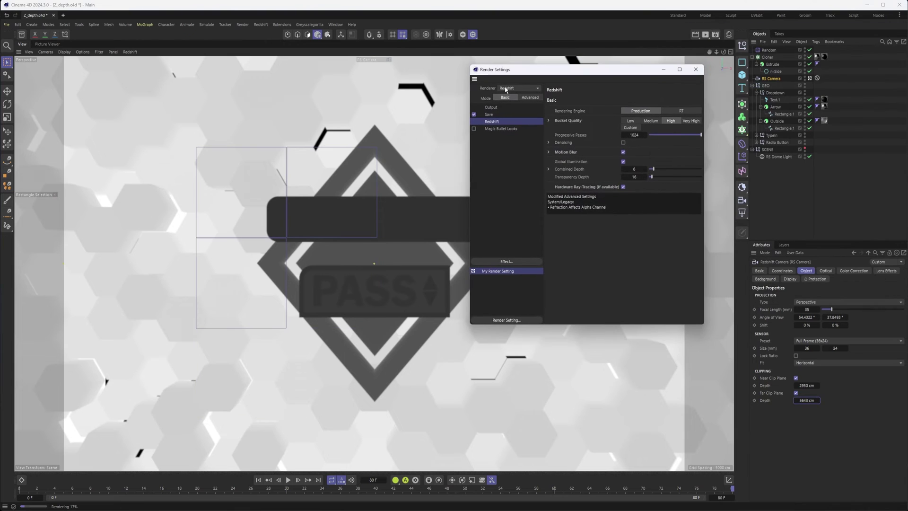
click(489, 115)
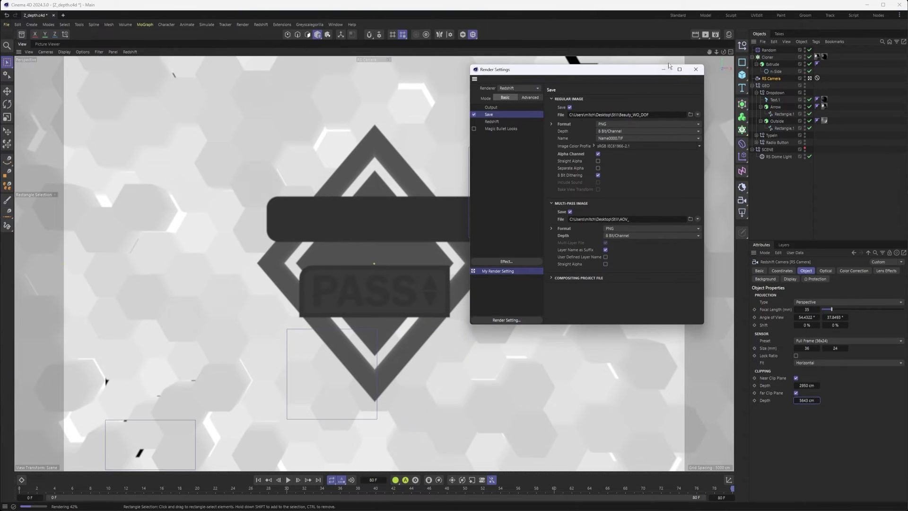
click(635, 220)
key(BackSpace)
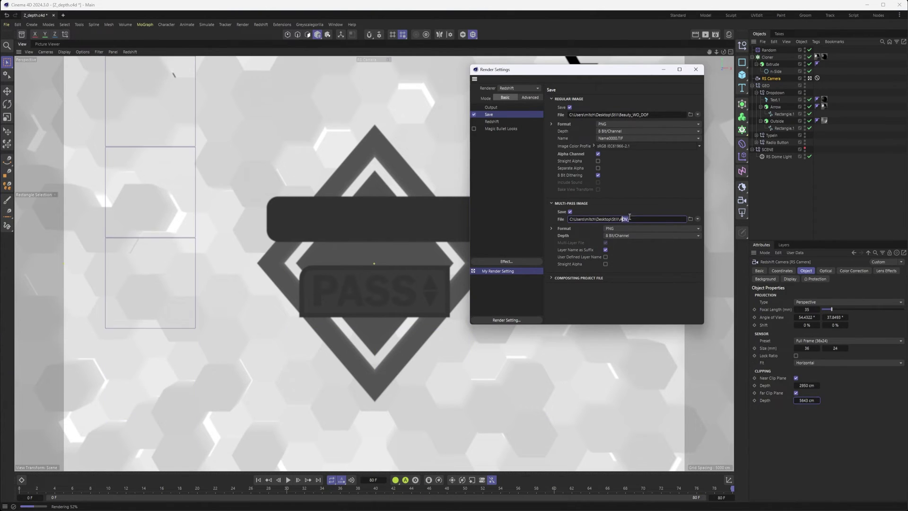
double_click(625, 219)
key(Escape)
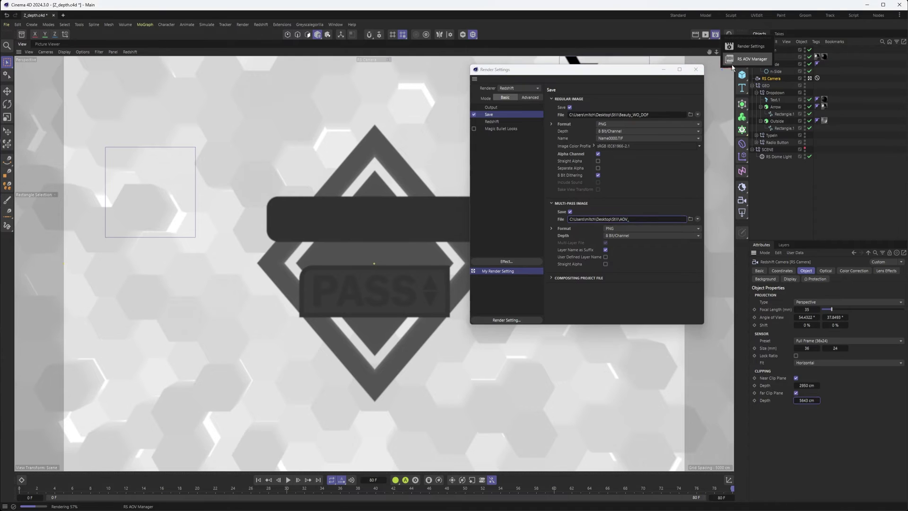
Reopen the RS AOV Manager, enlarged beside the save settings.
click(742, 45)
drag(762, 59, 282, 162)
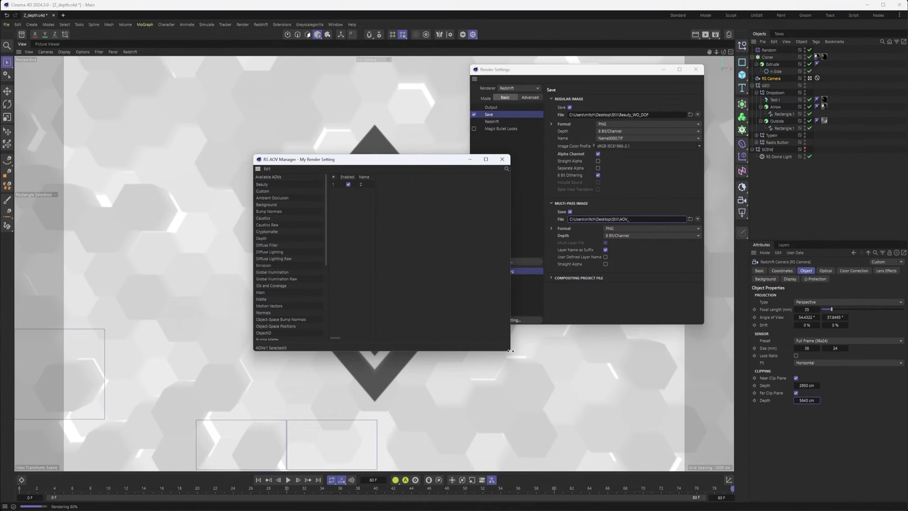
drag(509, 351, 599, 365)
drag(476, 160, 382, 162)
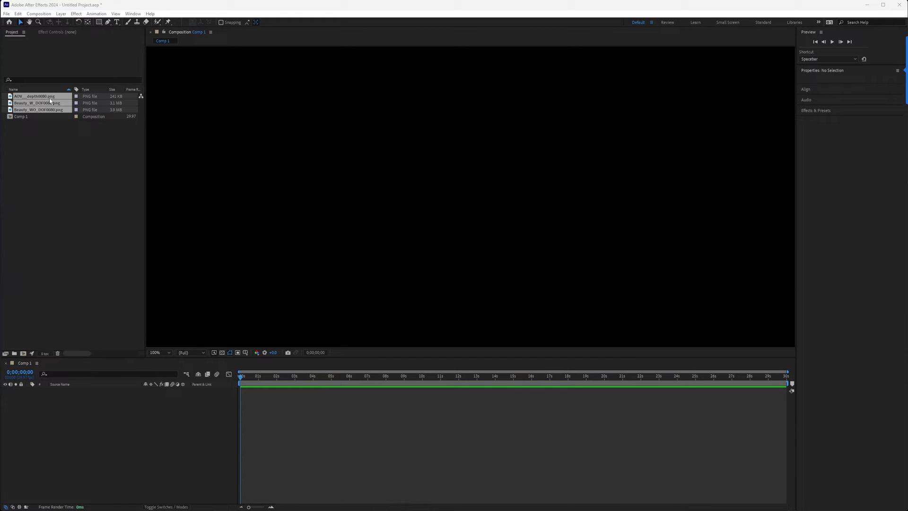
Add the three rendered PNGs as layers in Comp 1.
drag(44, 103, 108, 161)
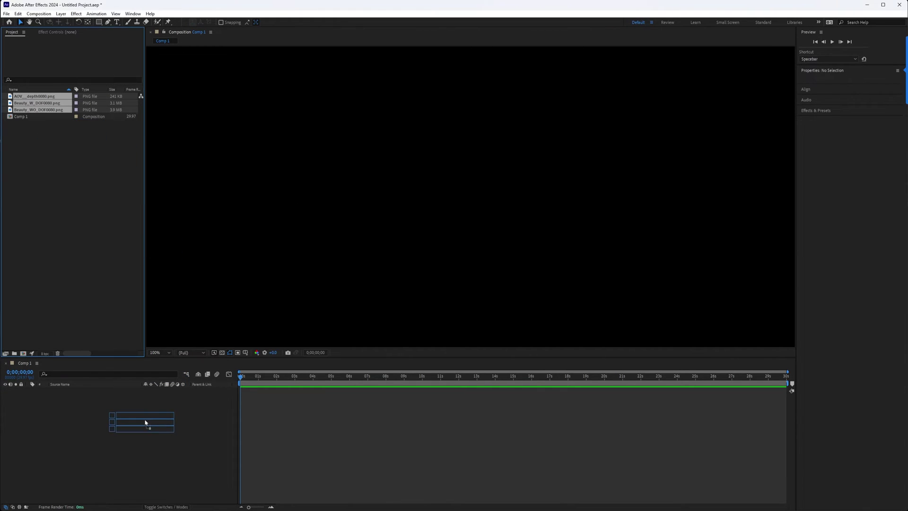
drag(145, 422, 142, 425)
click(131, 440)
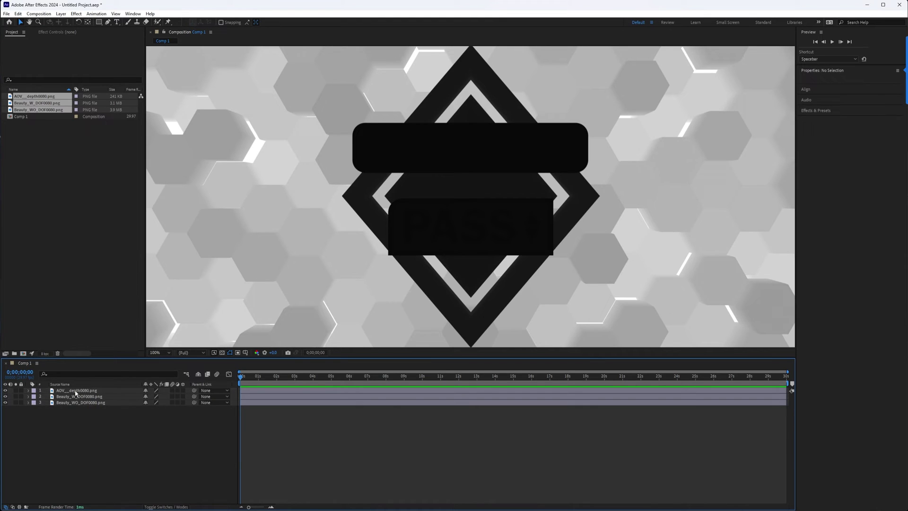
Move the depth layer to the bottom, hide it and Beauty_W_DOF, and select Beauty_WO_DOF.
click(466, 201)
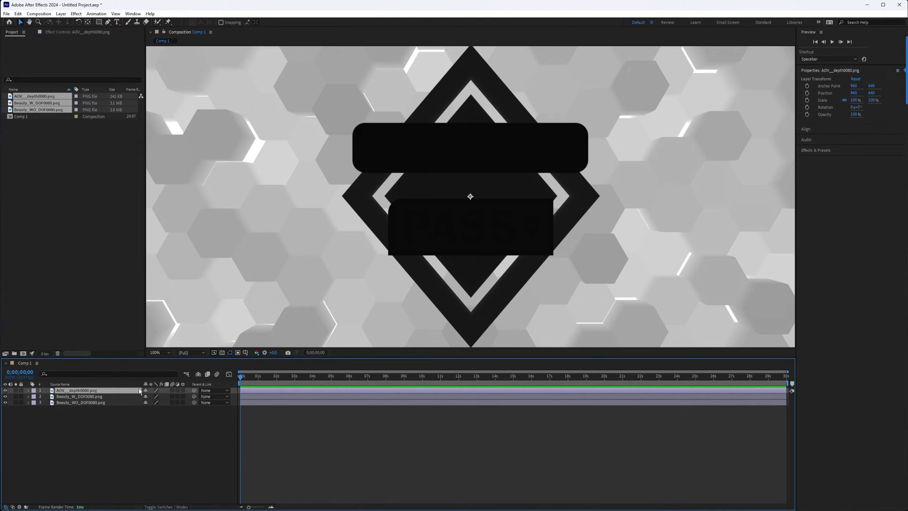
drag(83, 390, 54, 420)
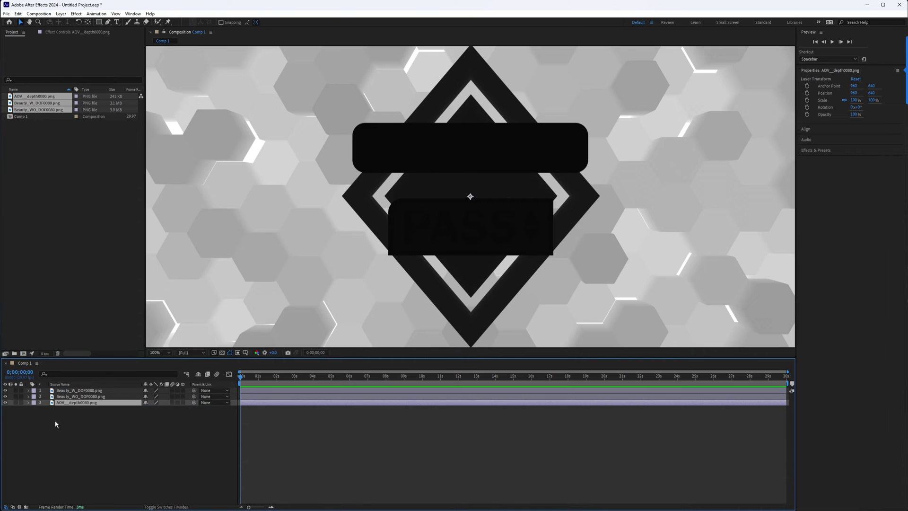
click(7, 403)
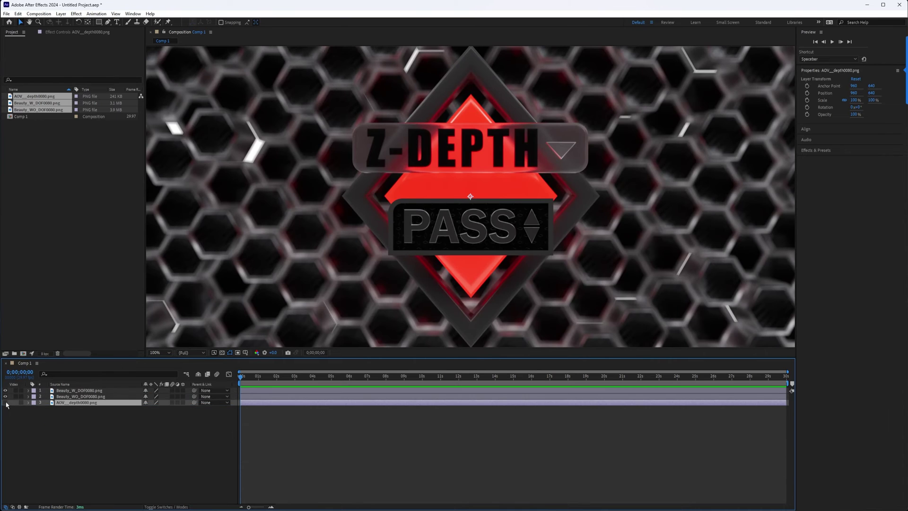
click(79, 391)
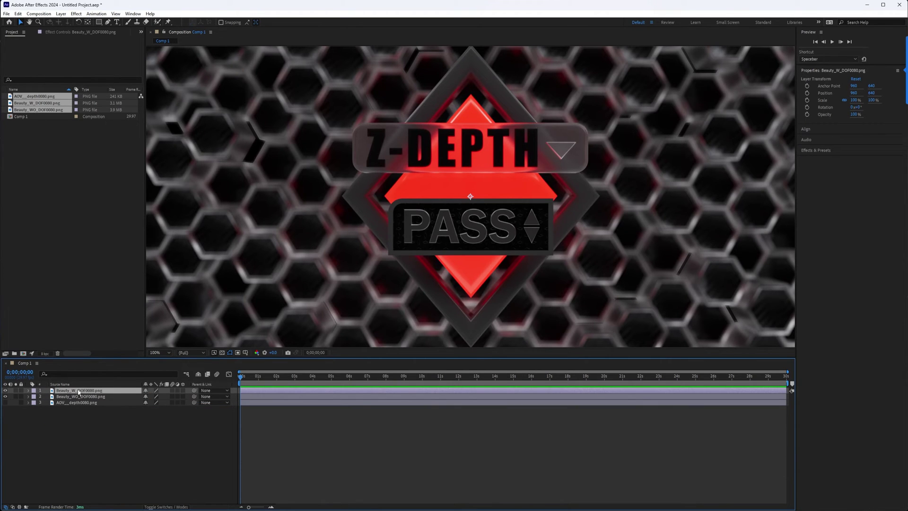
click(6, 390)
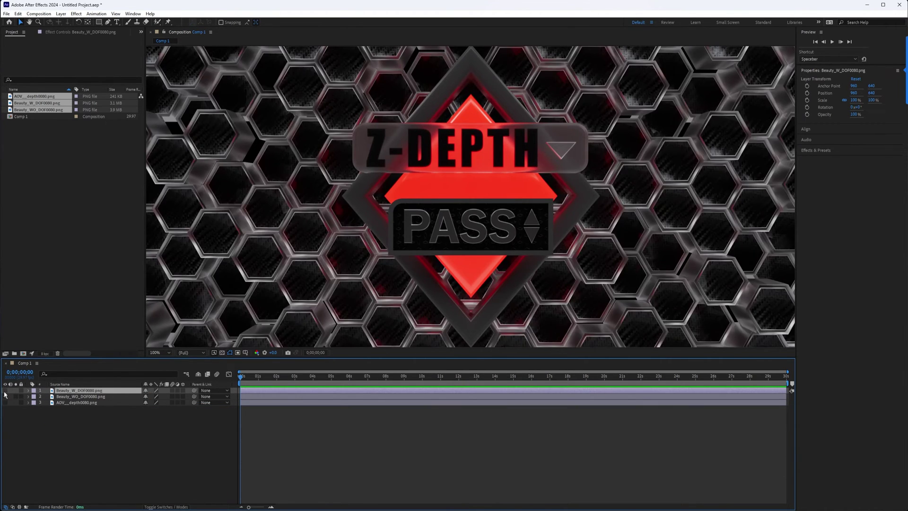
click(72, 397)
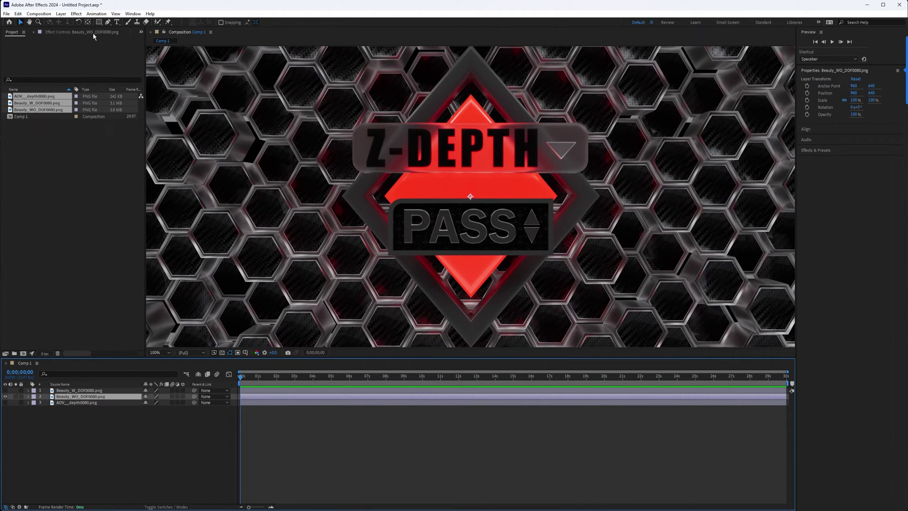
click(77, 15)
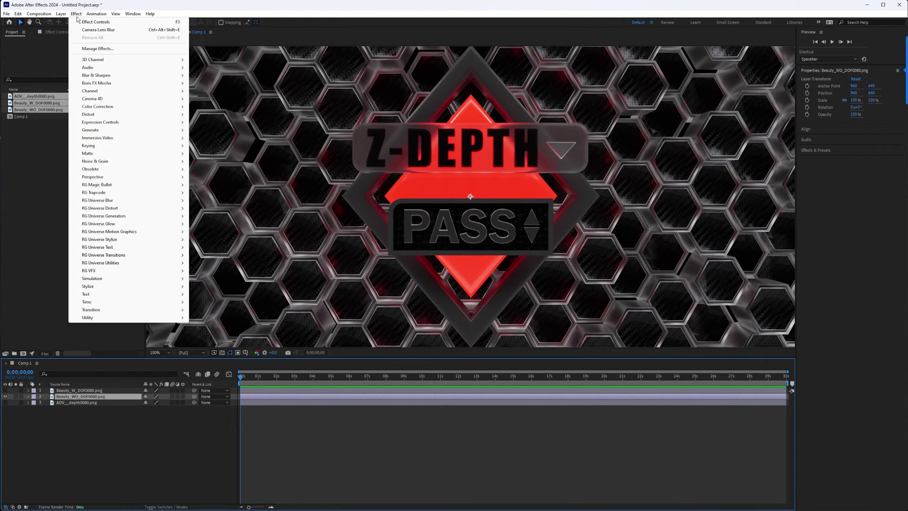
Add Camera Lens Blur to Beauty_WO_DOF0080 with 3. AOV_depth0080.png as its Blur Map Layer.
mouse_move(101, 78)
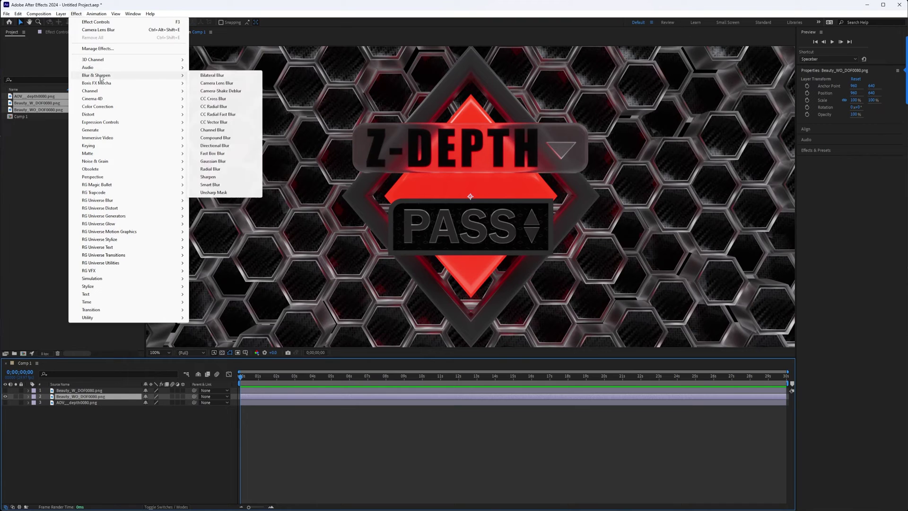
click(222, 83)
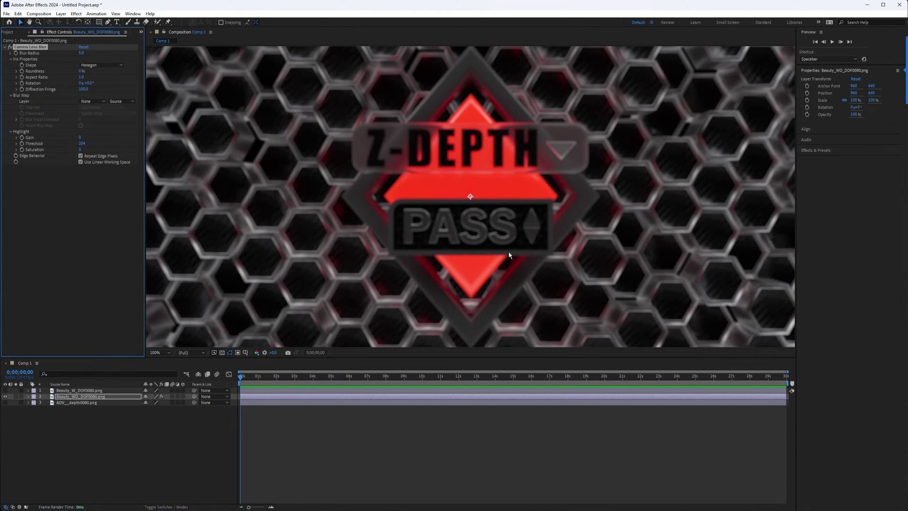
click(93, 102)
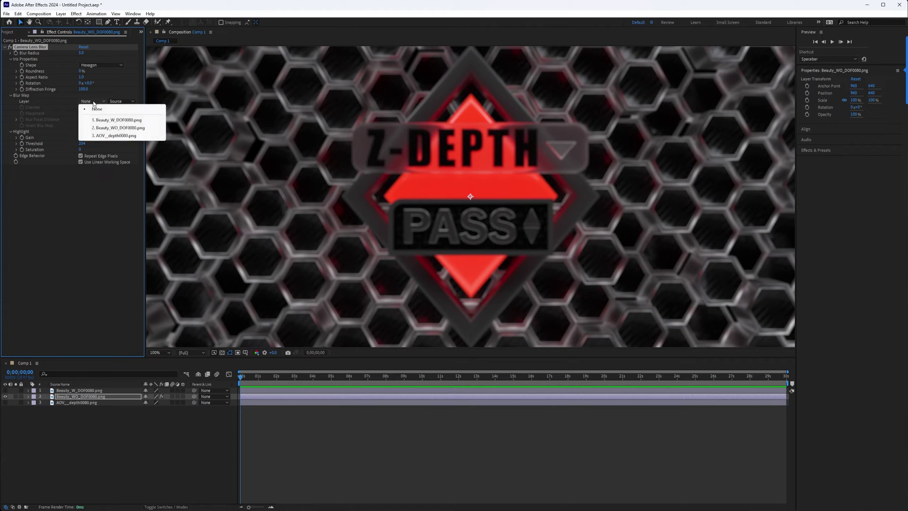
click(96, 136)
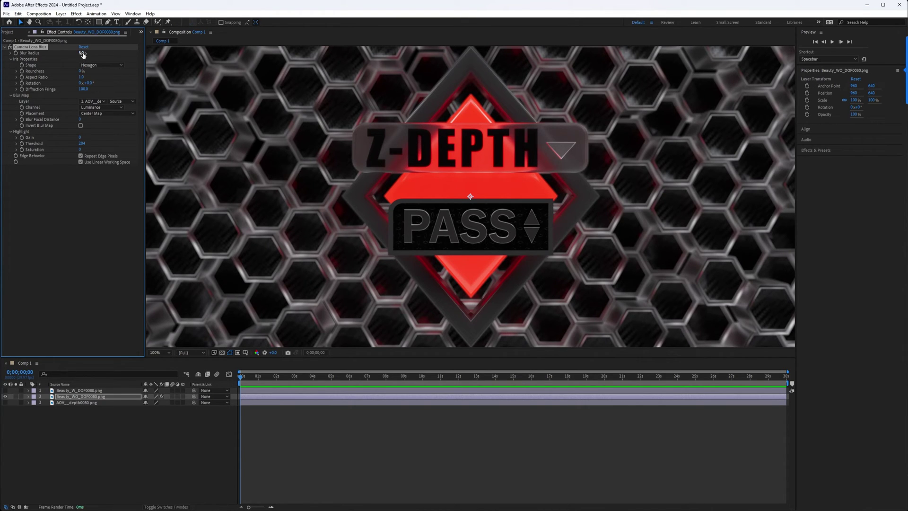
Raise the Blur Radius to 16 and compare the result against the Redshift DOF render.
drag(83, 54, 89, 54)
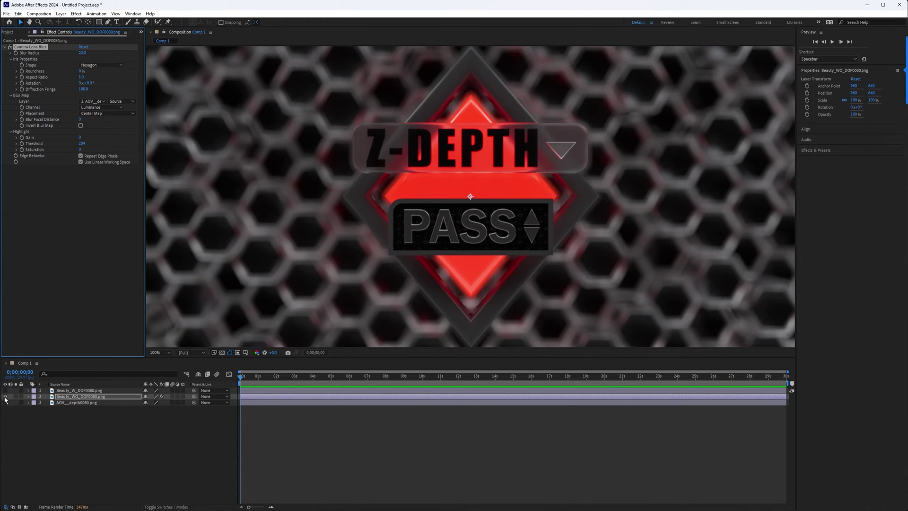
drag(5, 399, 5, 391)
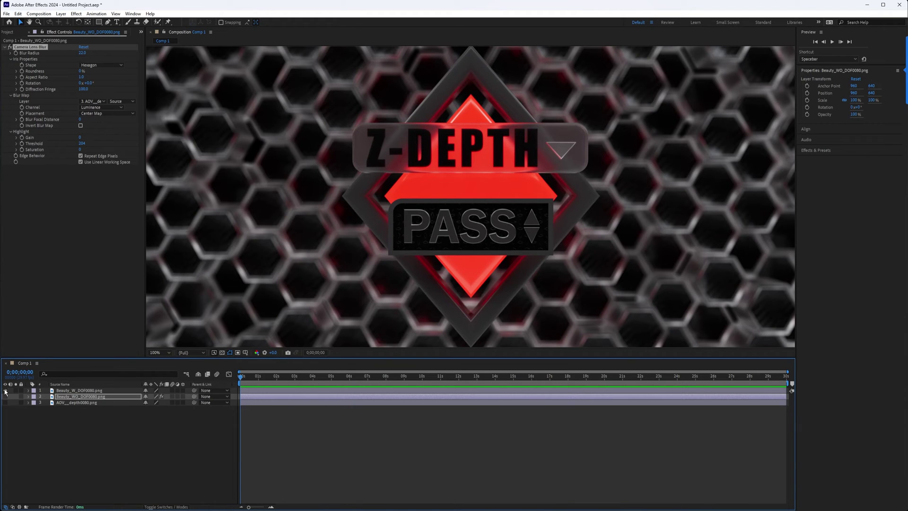
click(5, 390)
click(5, 396)
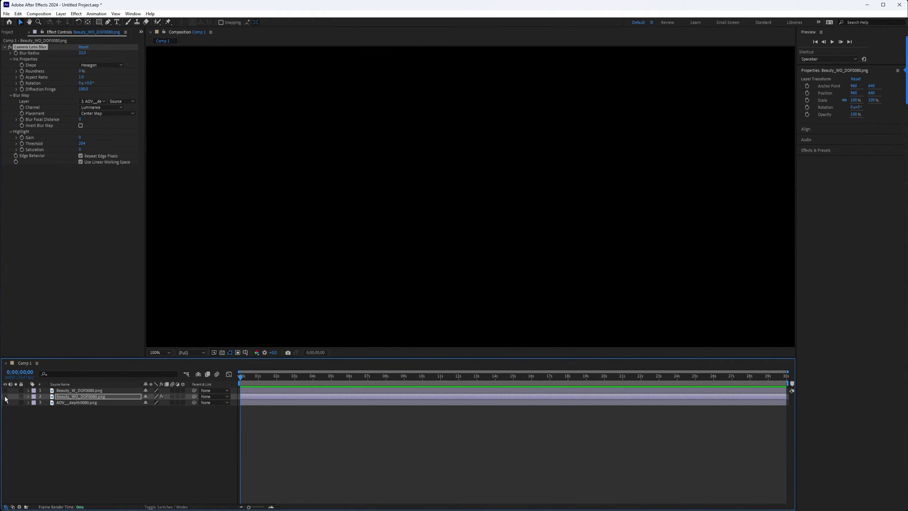
Enter a Blur Radius of 2, then scrub it up to 10.
click(82, 53)
text(2)
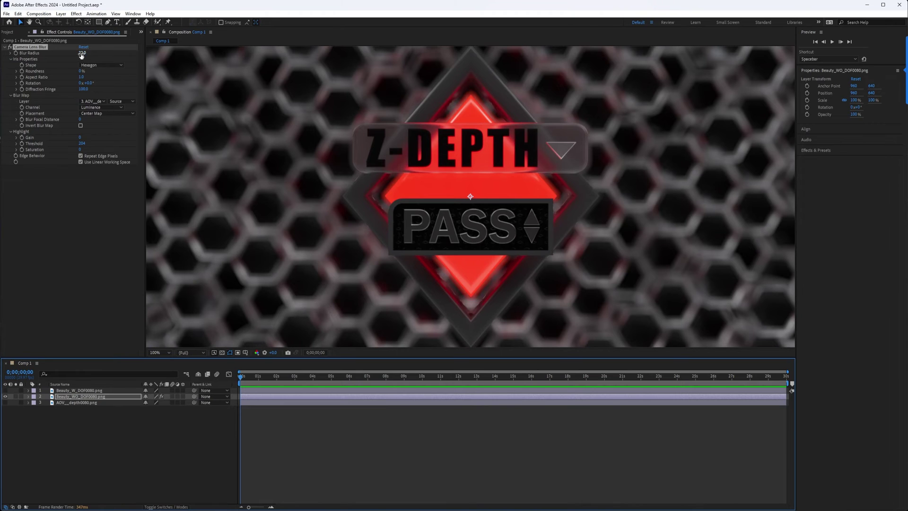
key(Return)
drag(76, 56, 80, 57)
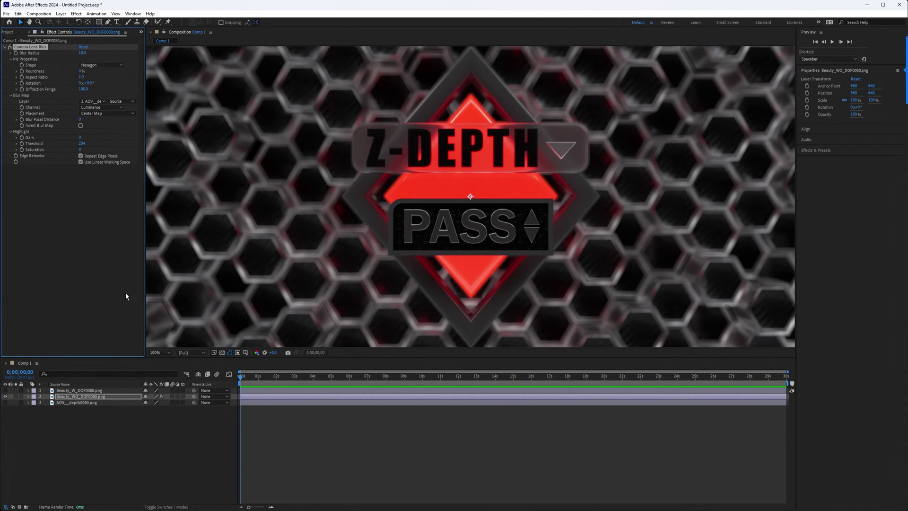
Show and solo the AOV depth layer and apply a Levels effect to it.
click(5, 403)
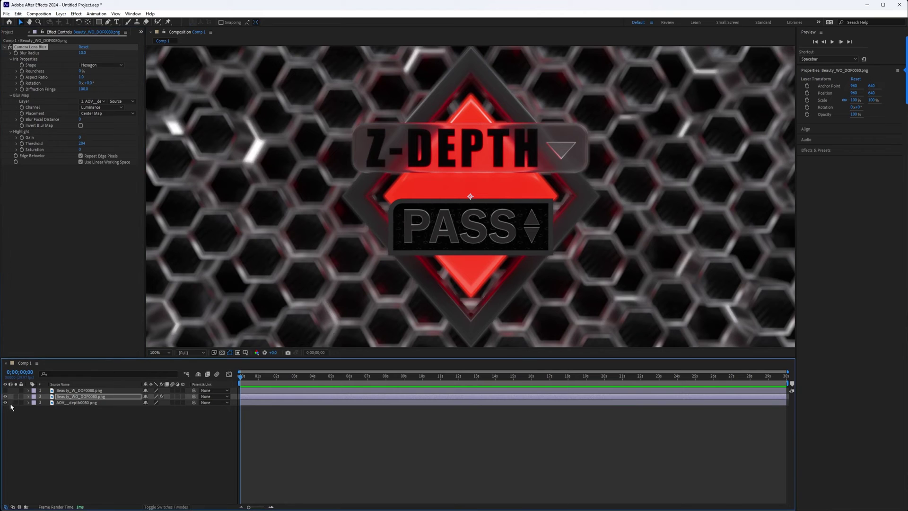
click(16, 402)
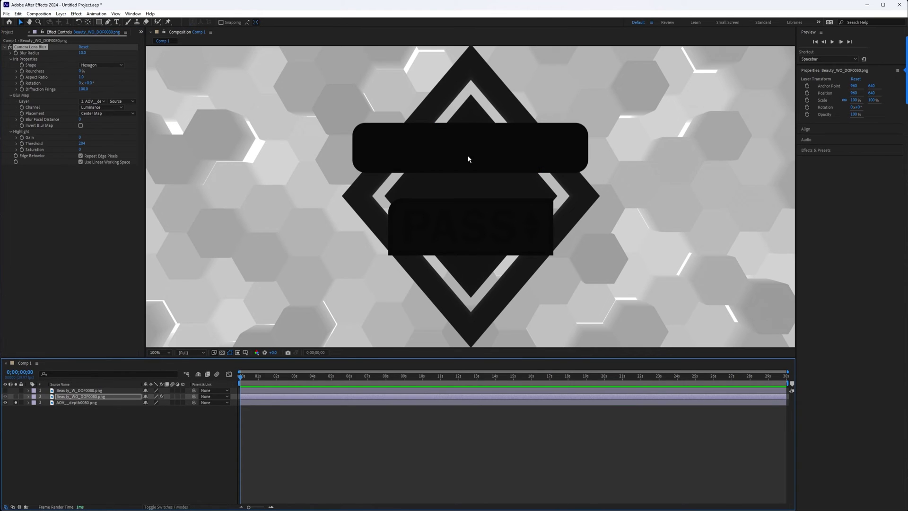
click(88, 403)
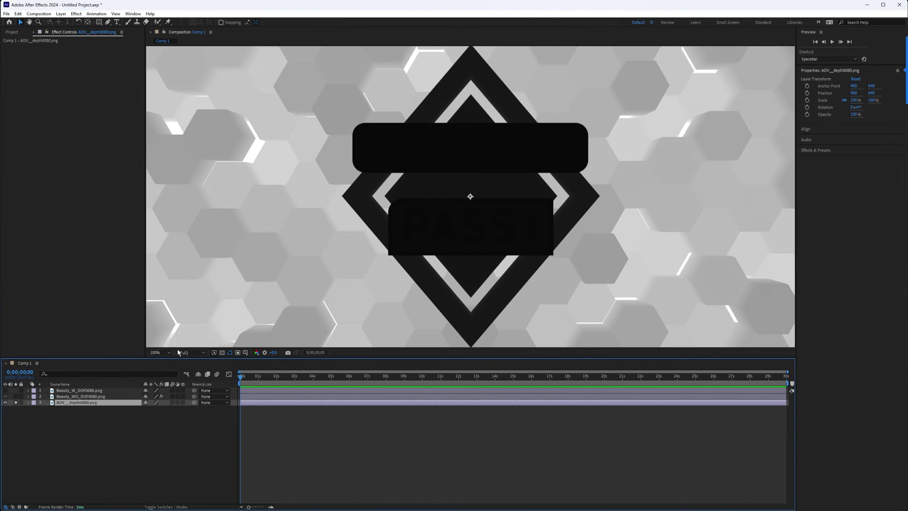
click(76, 14)
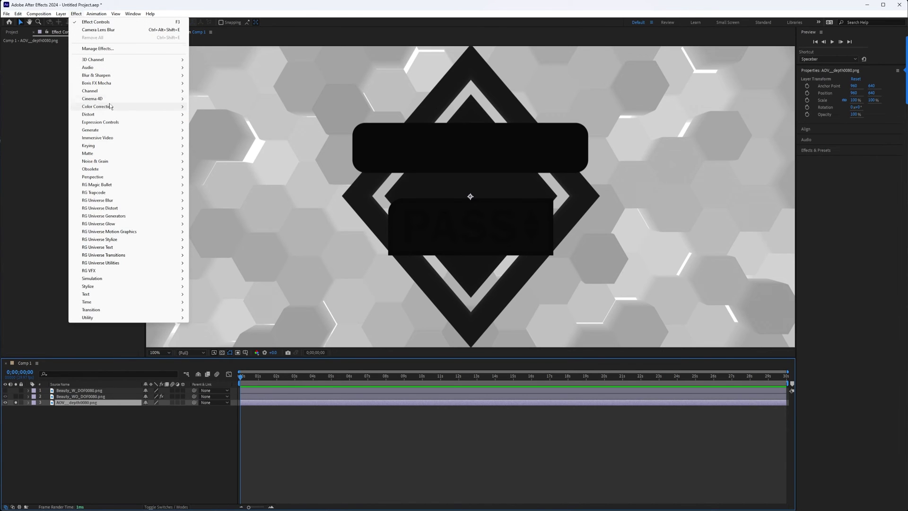
mouse_move(110, 106)
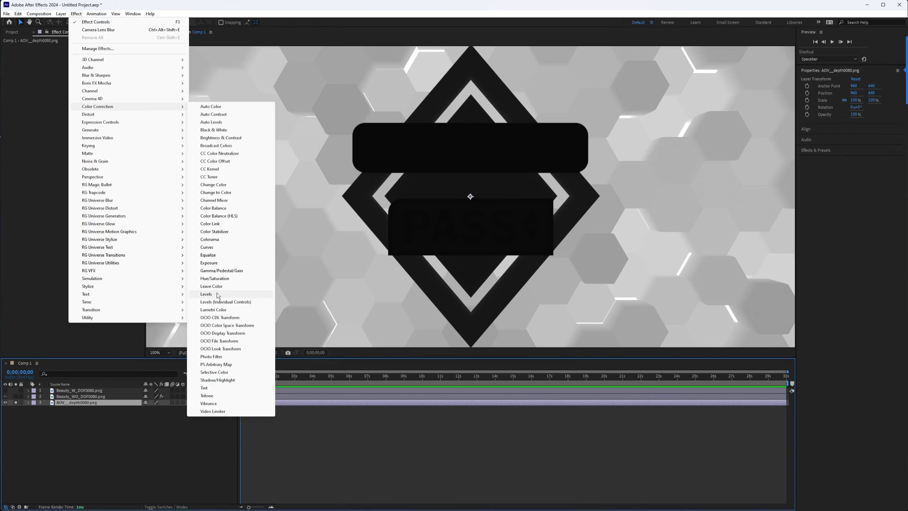
click(208, 294)
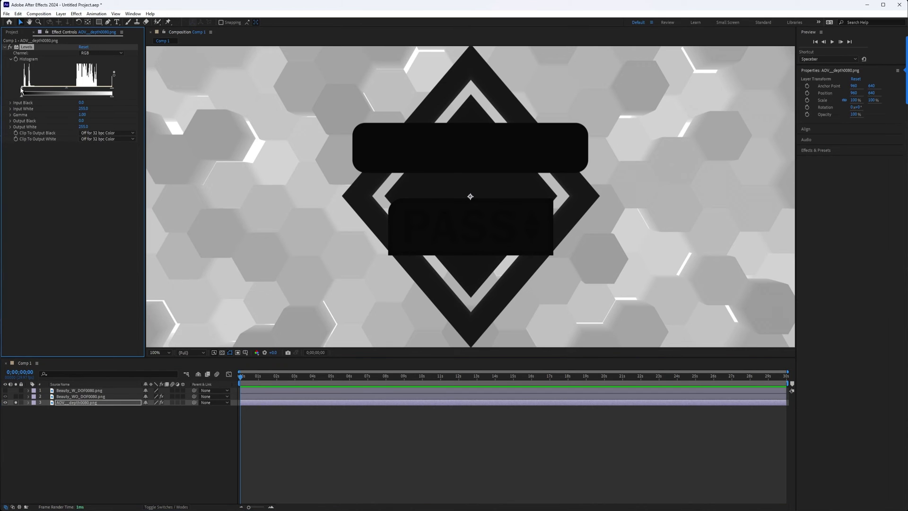
Set Levels Input Black to 7 and Input White to 214, then unsolo the depth layer.
drag(22, 88, 25, 89)
drag(113, 93, 98, 91)
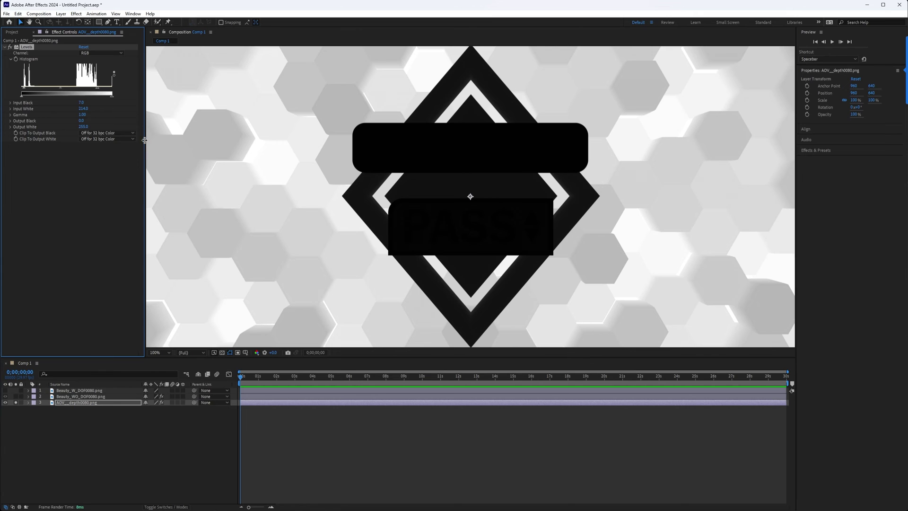
click(15, 403)
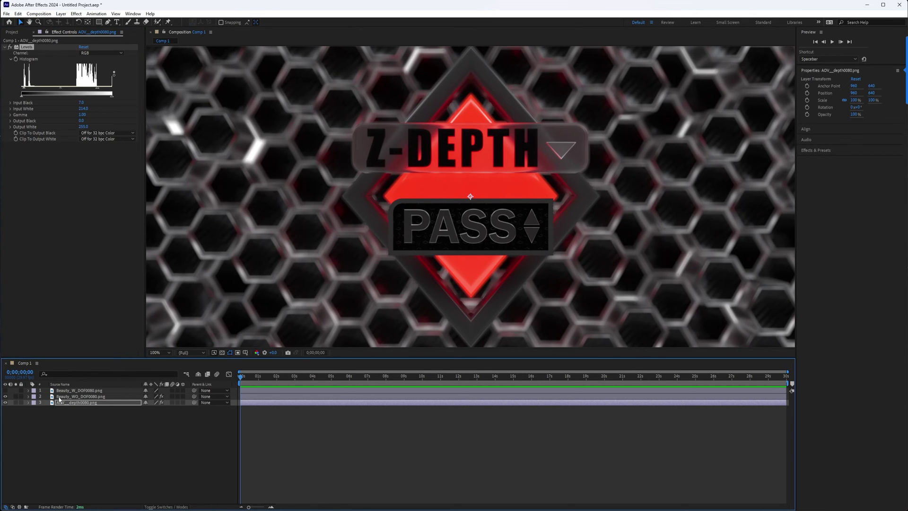
On Beauty_WO_DOF0080, set the blur map source to Effects & Masks and expand Blur Focal Distance.
click(63, 396)
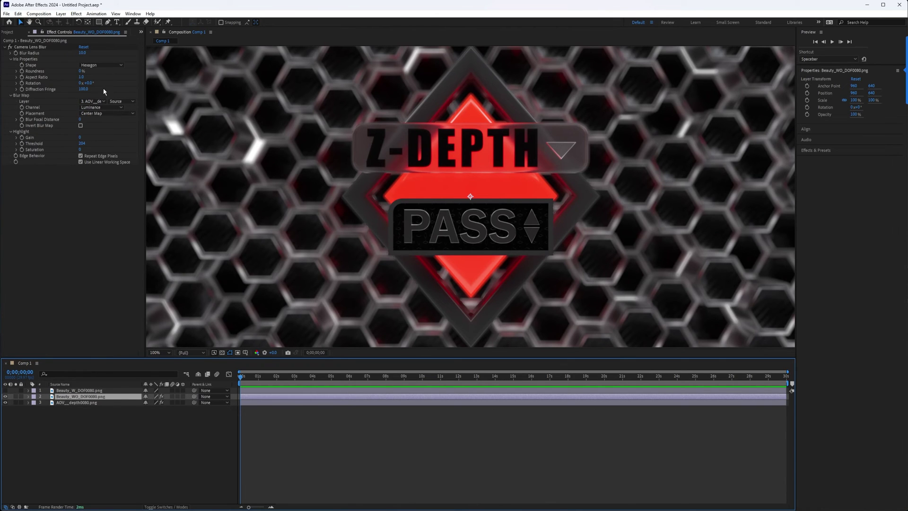
click(133, 101)
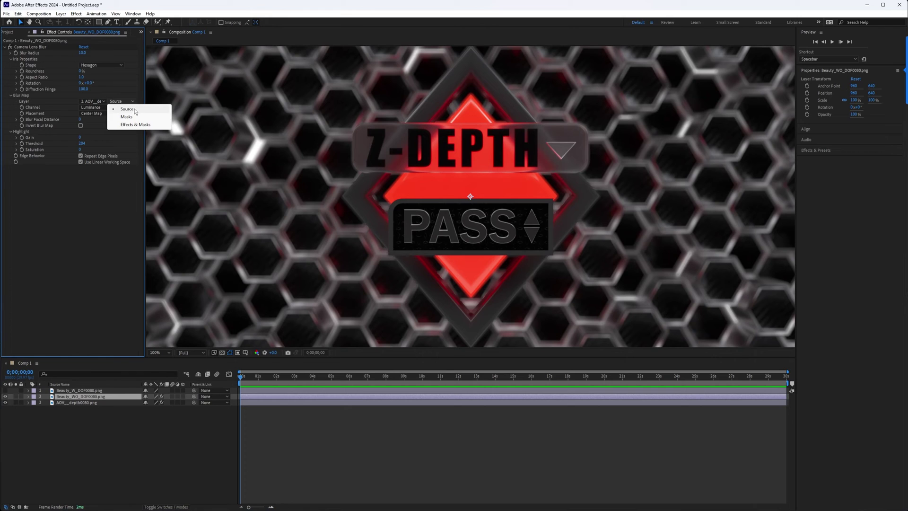
click(135, 124)
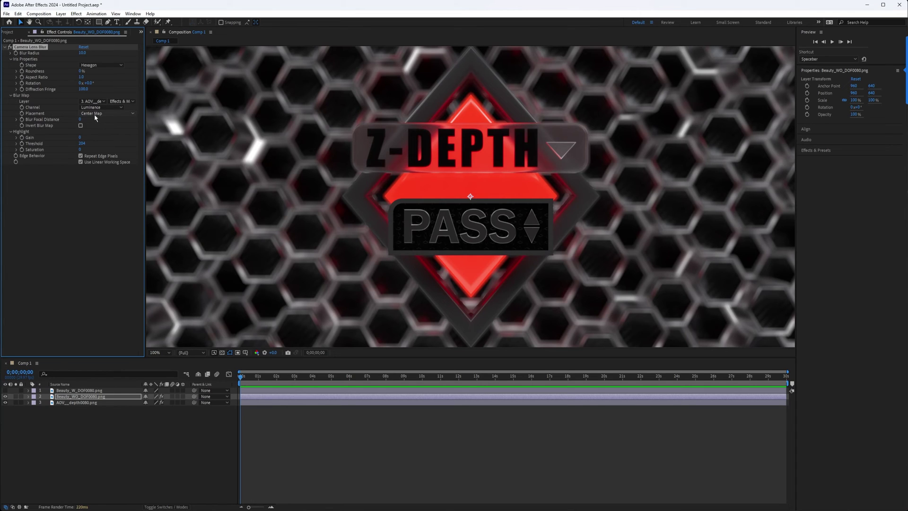
click(16, 120)
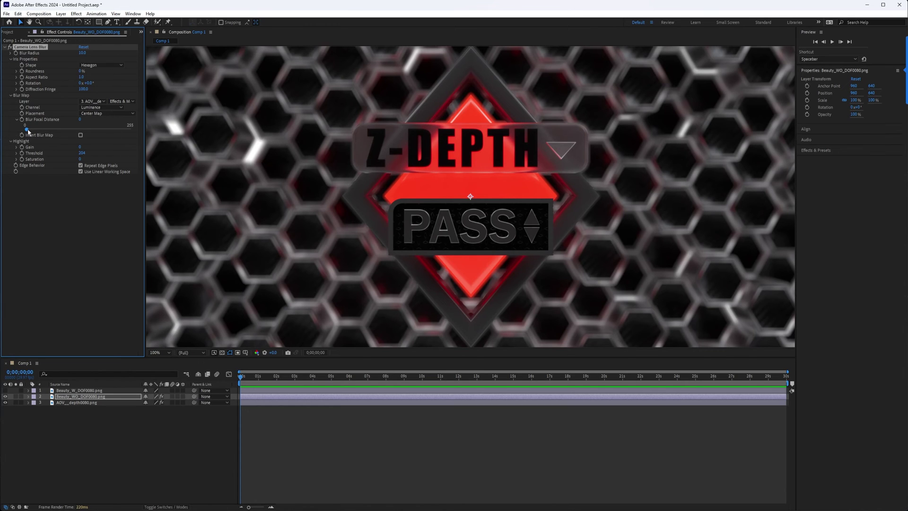
Test Blur Focal Distance values of 45, 22, 198 and 17, ending near 0.
drag(27, 129, 131, 128)
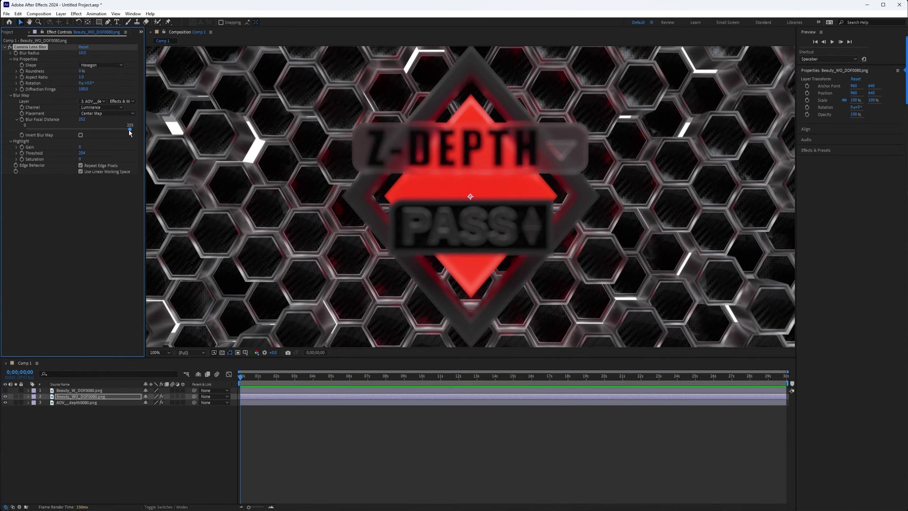
click(26, 130)
mouse_move(26, 130)
mouse_down()
mouse_move(148, 140)
mouse_move(23, 137)
mouse_up()
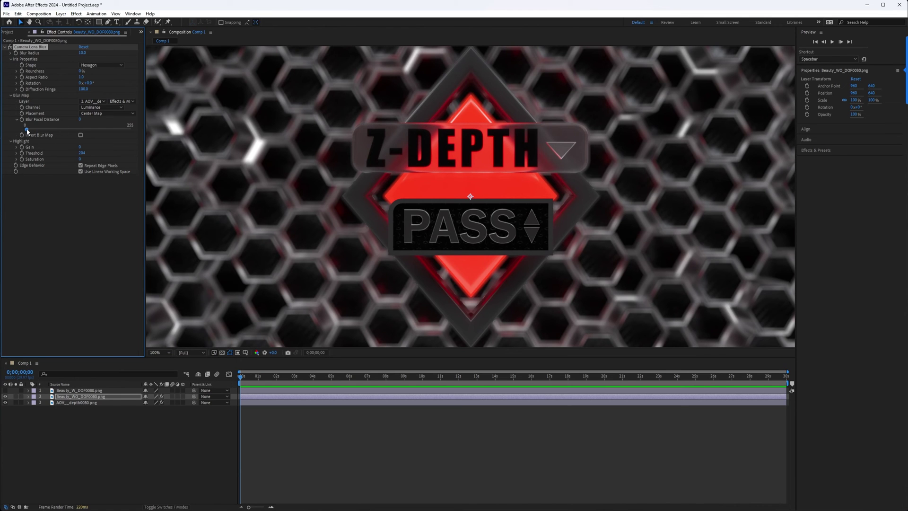
mouse_move(27, 131)
mouse_down()
mouse_move(109, 129)
mouse_move(13, 128)
mouse_up()
click(26, 130)
drag(26, 131, 102, 133)
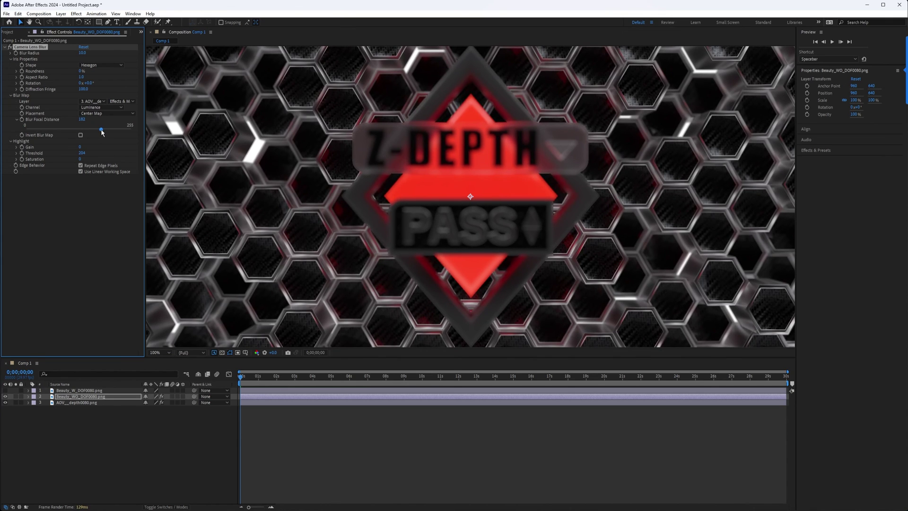
drag(102, 132, 26, 130)
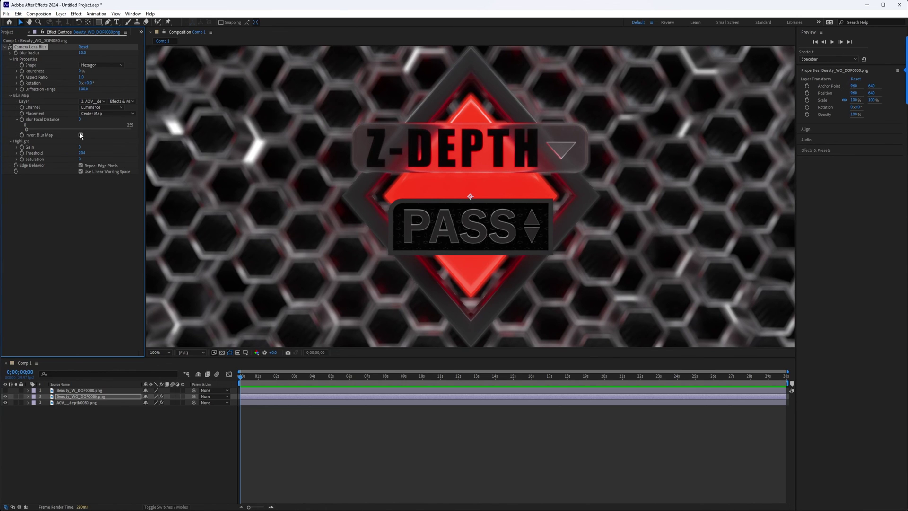
Enable Invert Blur Map and raise Blur Focal Distance to about 255 to keep the logo sharp.
click(81, 135)
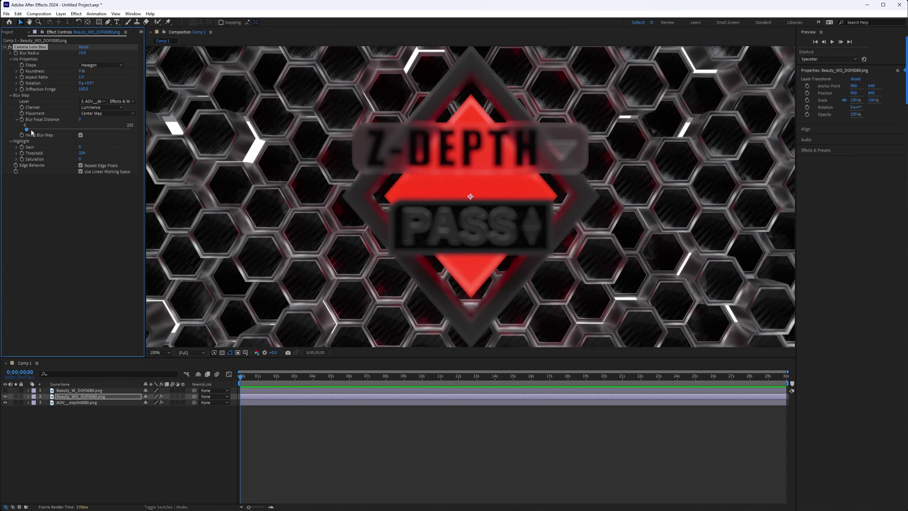
drag(33, 128, 131, 129)
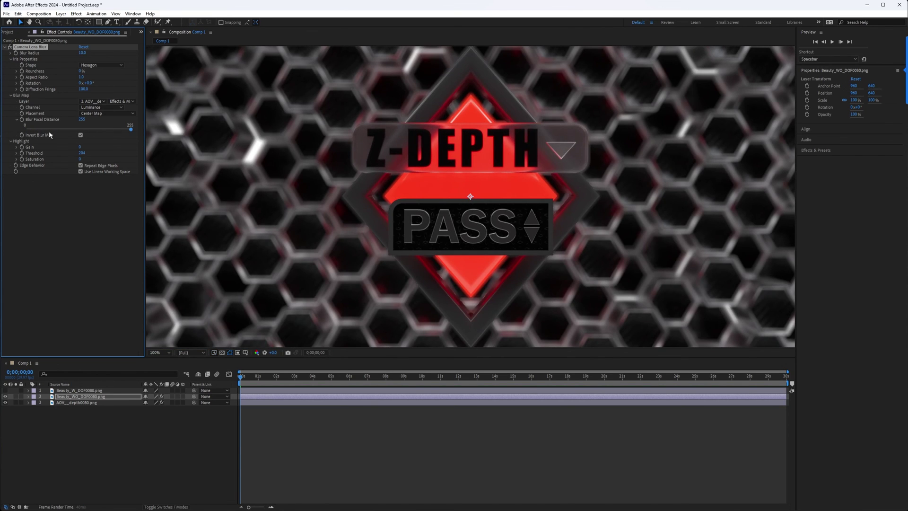
click(80, 136)
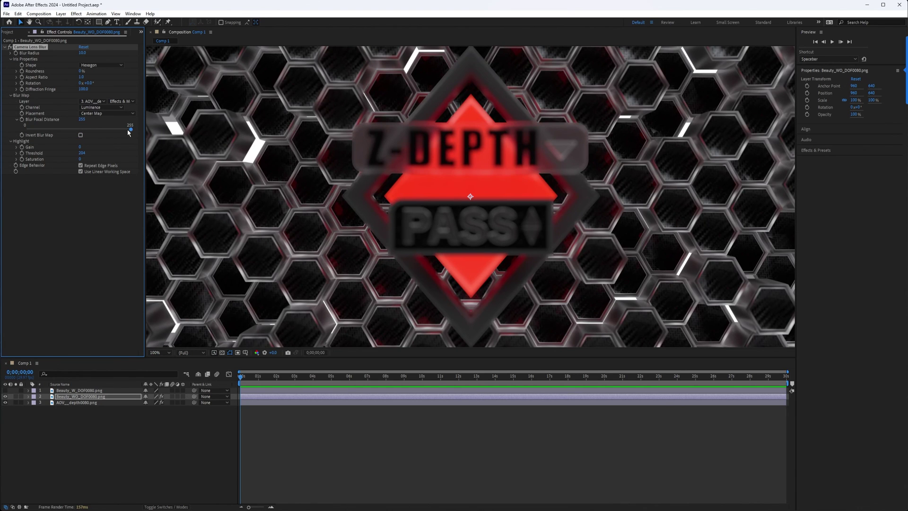
click(80, 136)
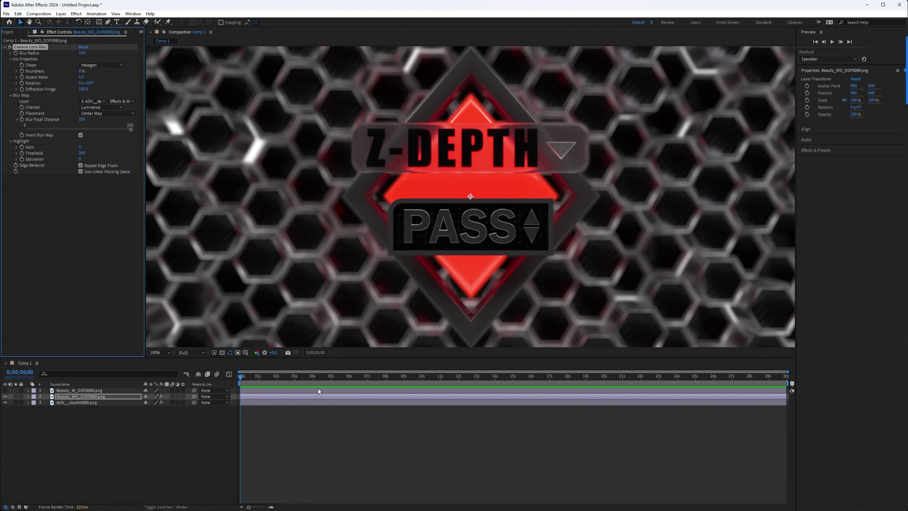
drag(255, 378, 32, 409)
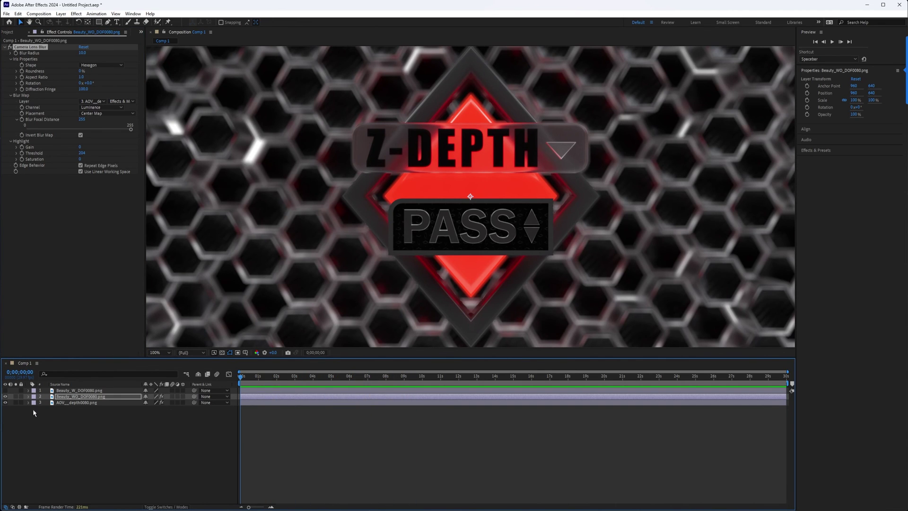
click(5, 390)
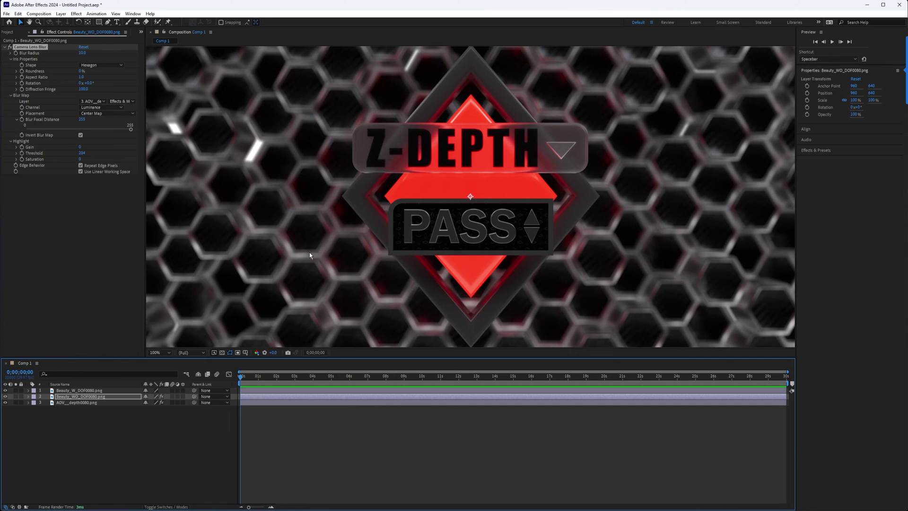
key(period)
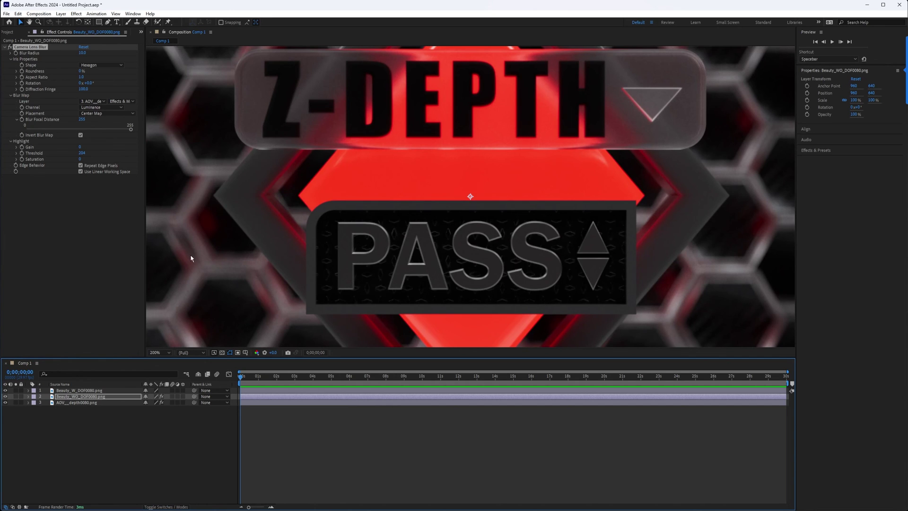
click(5, 390)
click(5, 390)
click(5, 390)
click(5, 390)
click(5, 391)
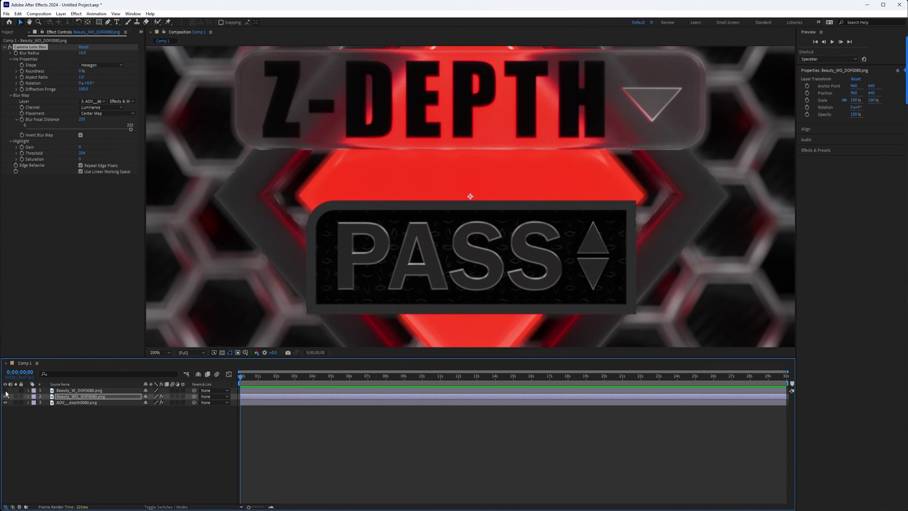
click(5, 390)
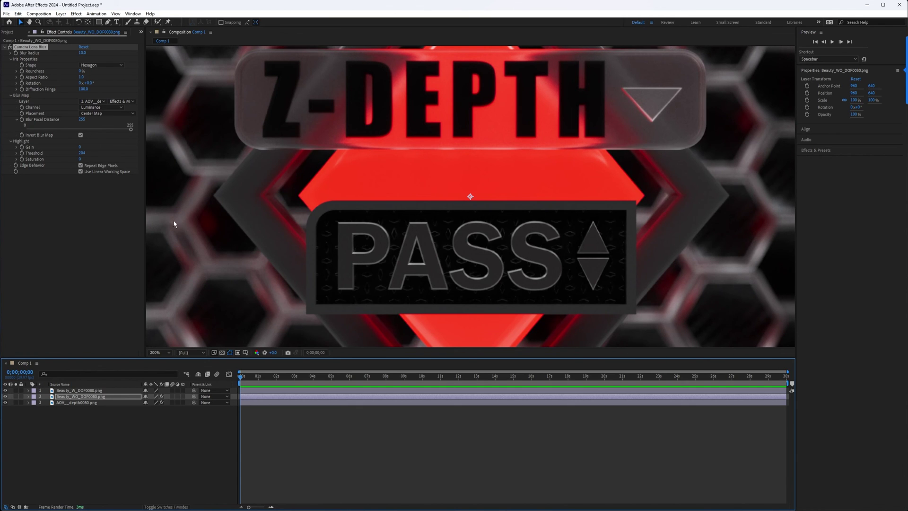
click(7, 391)
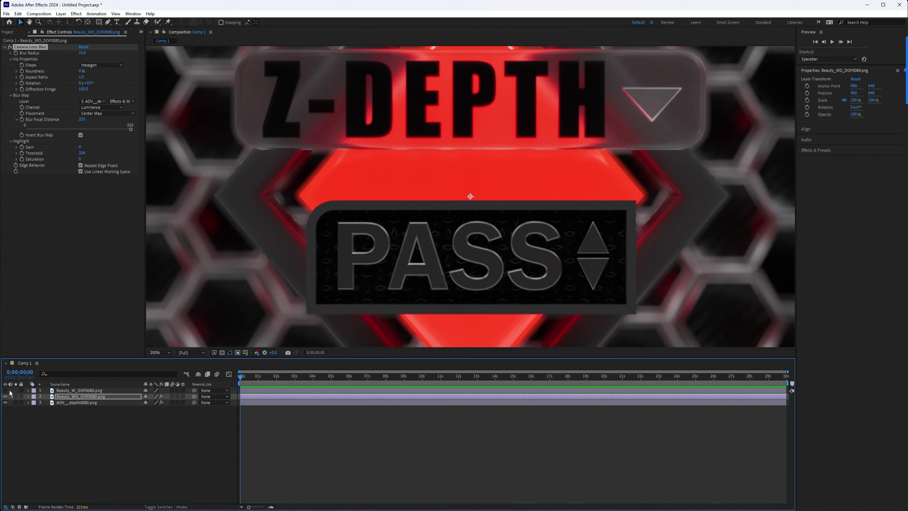
key(comma)
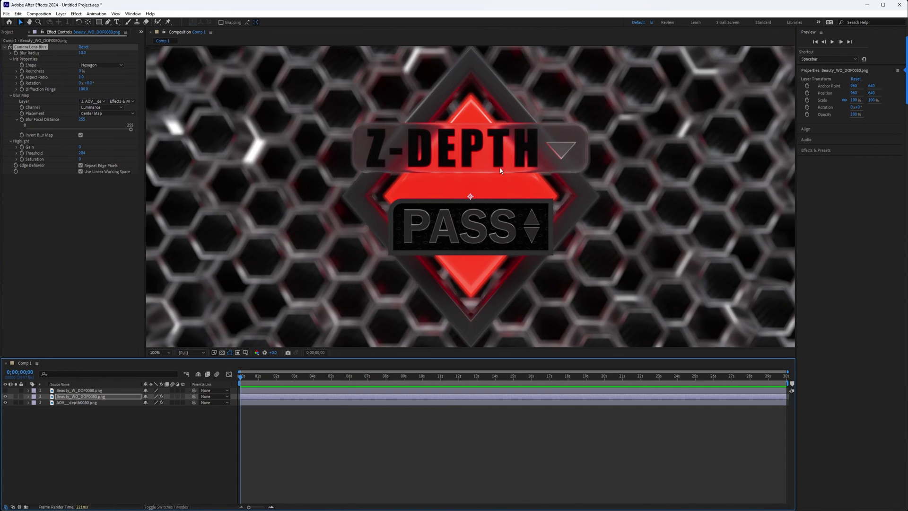
key(comma)
key(period)
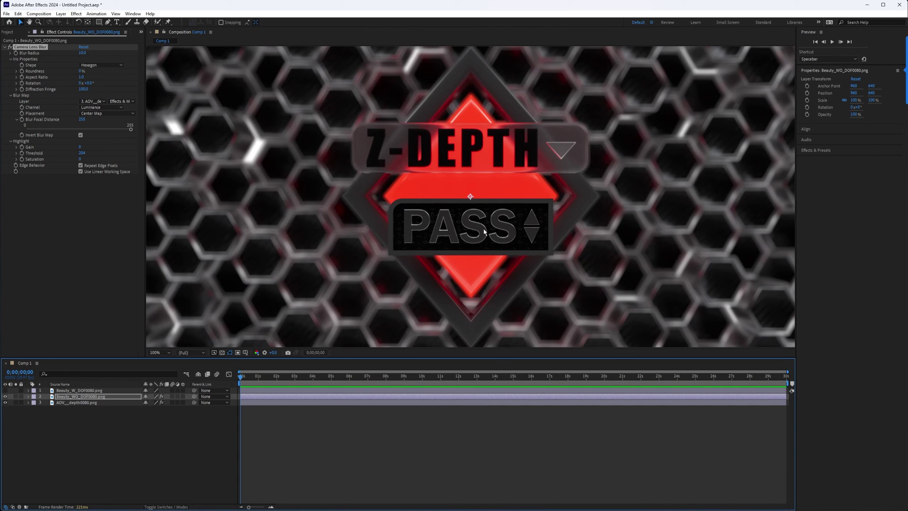